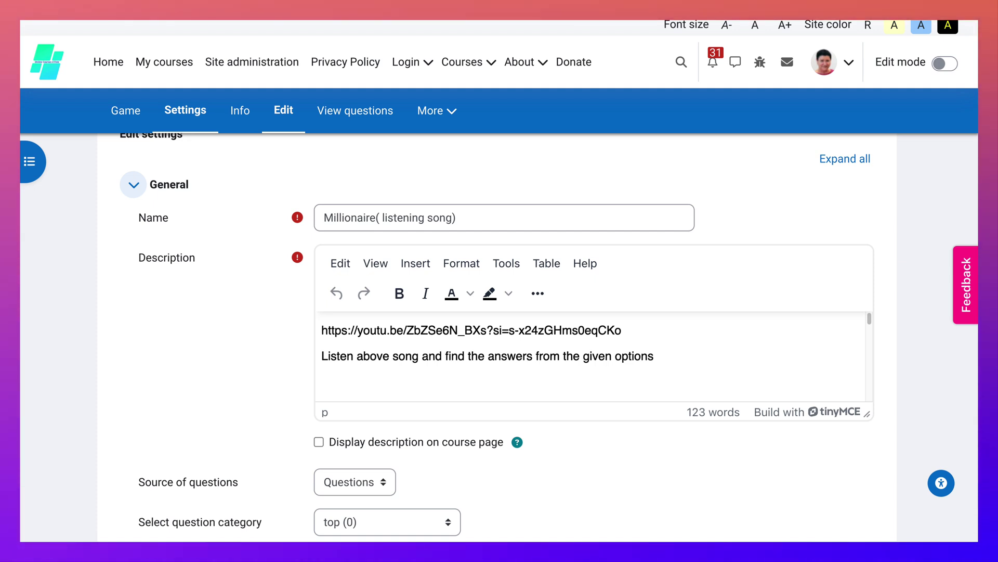
Step: Insert a space after 'Millionaire' so the name reads 'Millionaire ( listening song)'
left_click(378, 217)
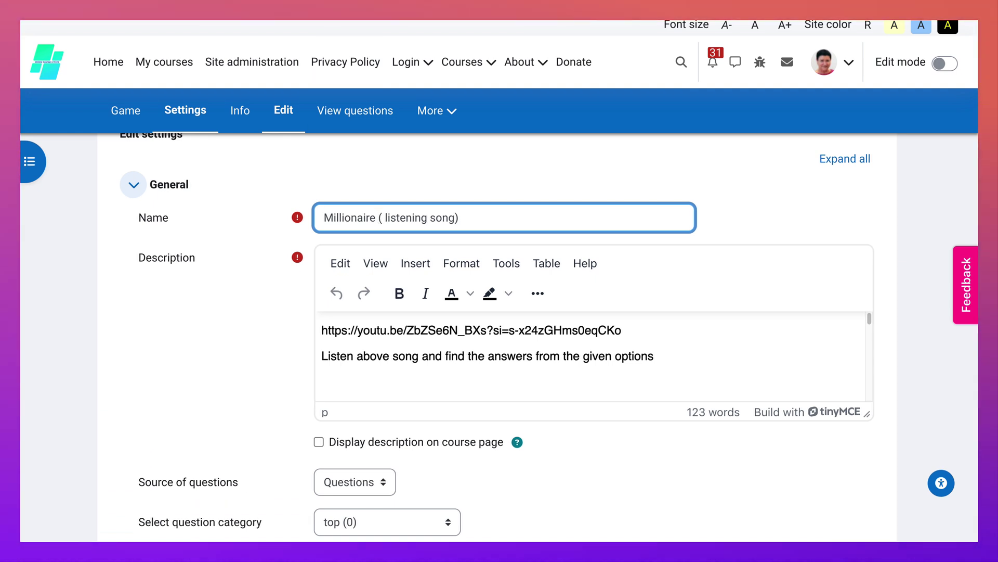
scroll(590, 355, "down", 2)
scroll(499, 335, "down", 2)
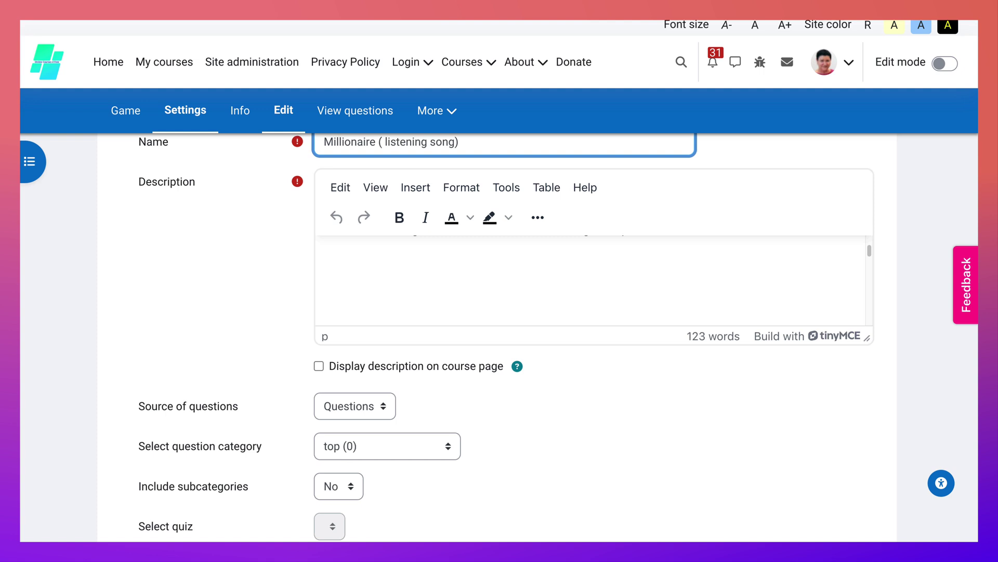
scroll(499, 335, "up", 3)
scroll(499, 336, "down", 2)
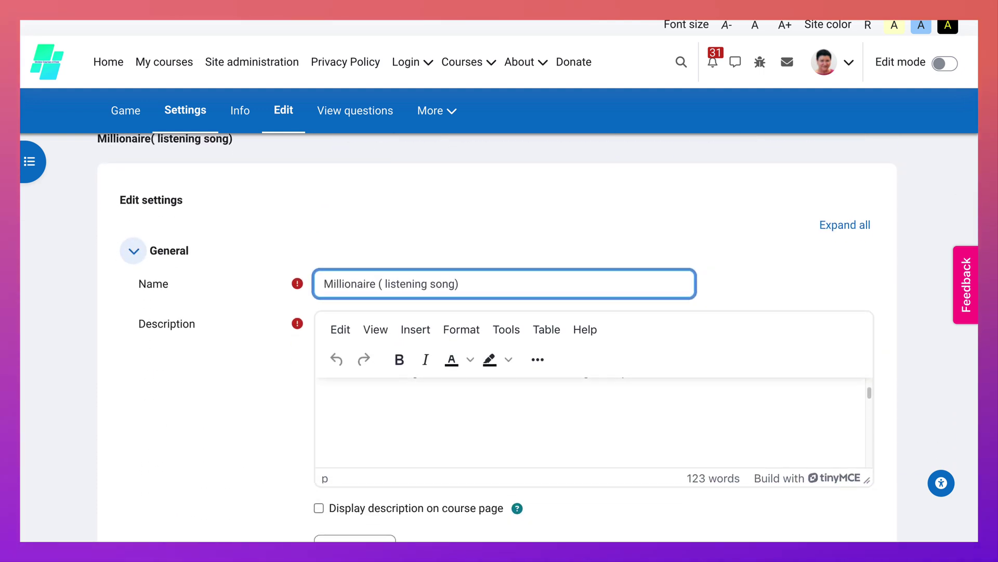
scroll(500, 336, "down", 2)
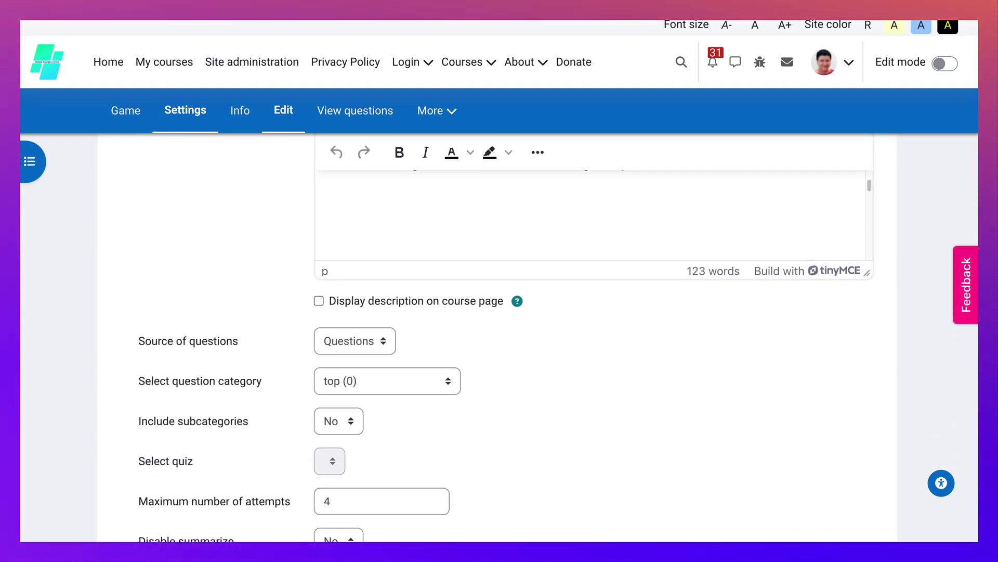
Step: Change the game's Source of questions from question categories to Quiz
left_click(355, 341)
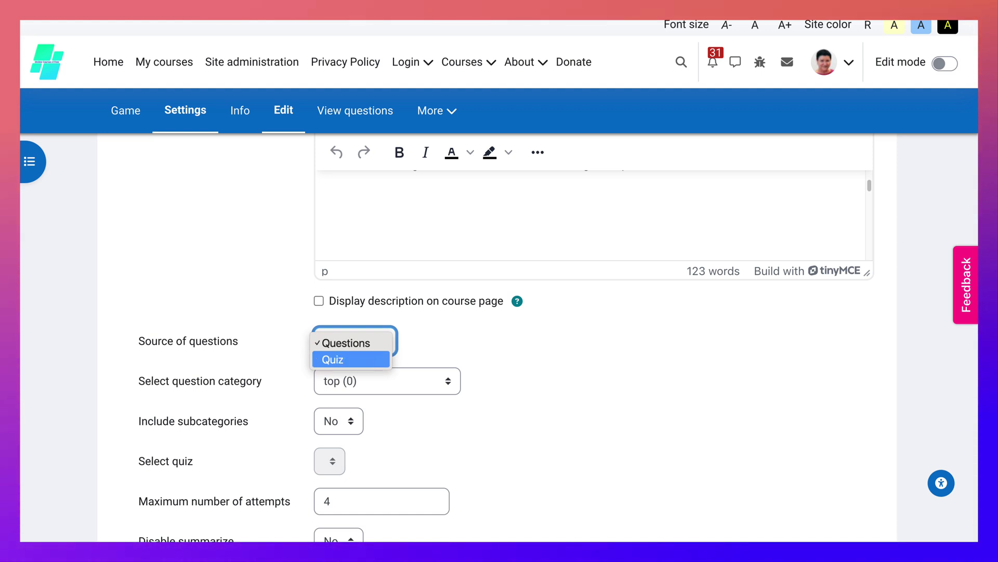
left_click(351, 360)
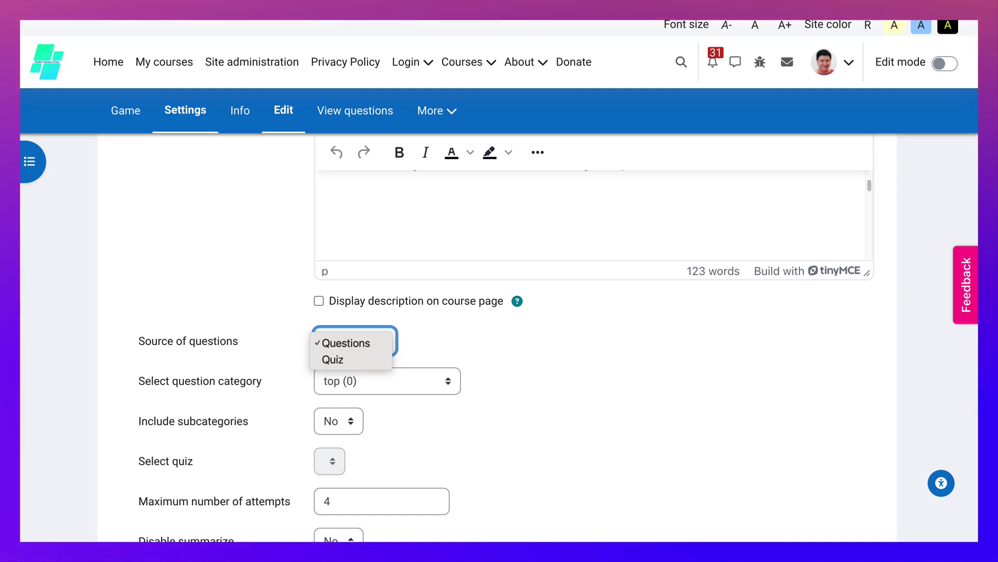
scroll(499, 312, "down", 2)
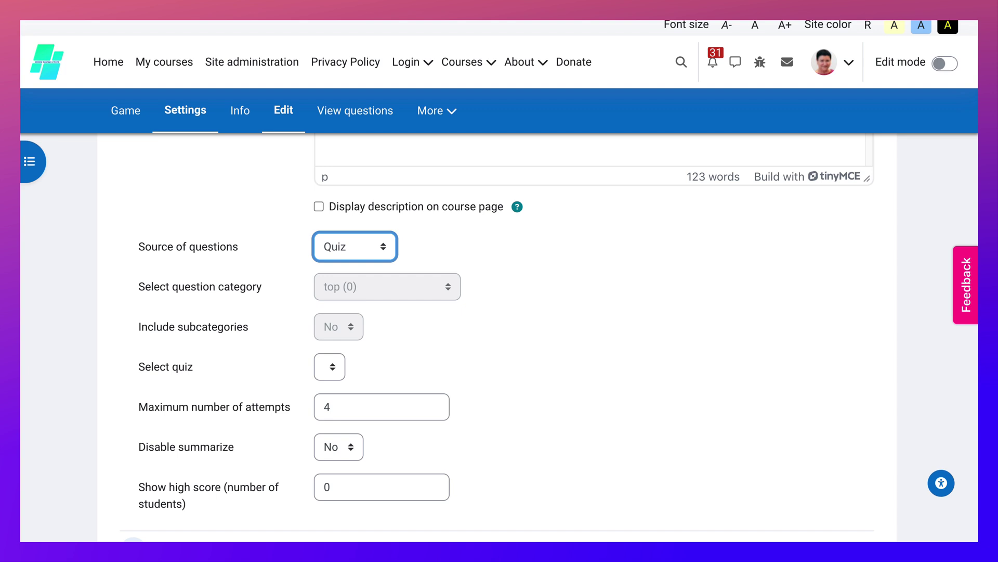
key("Tab")
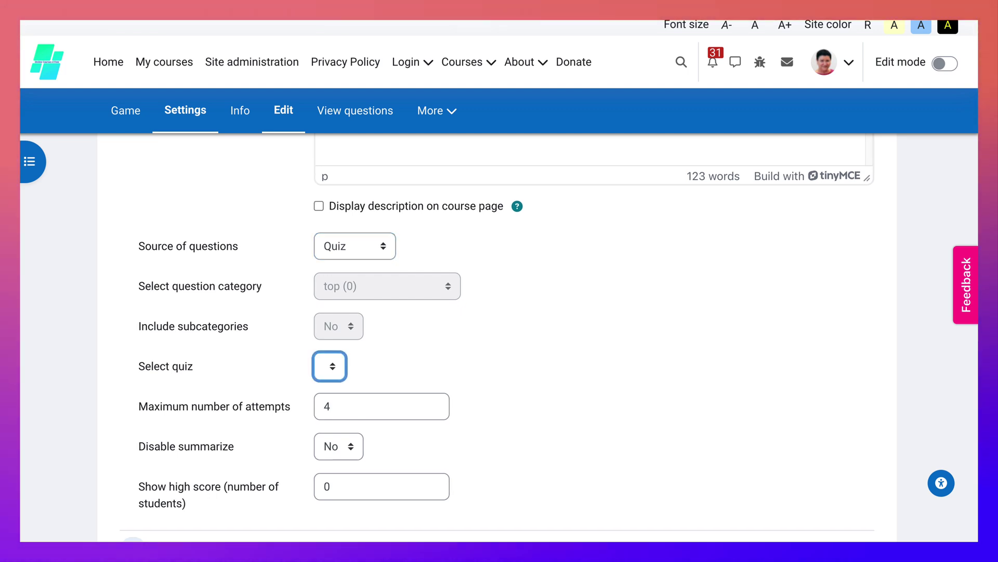
left_click(395, 374)
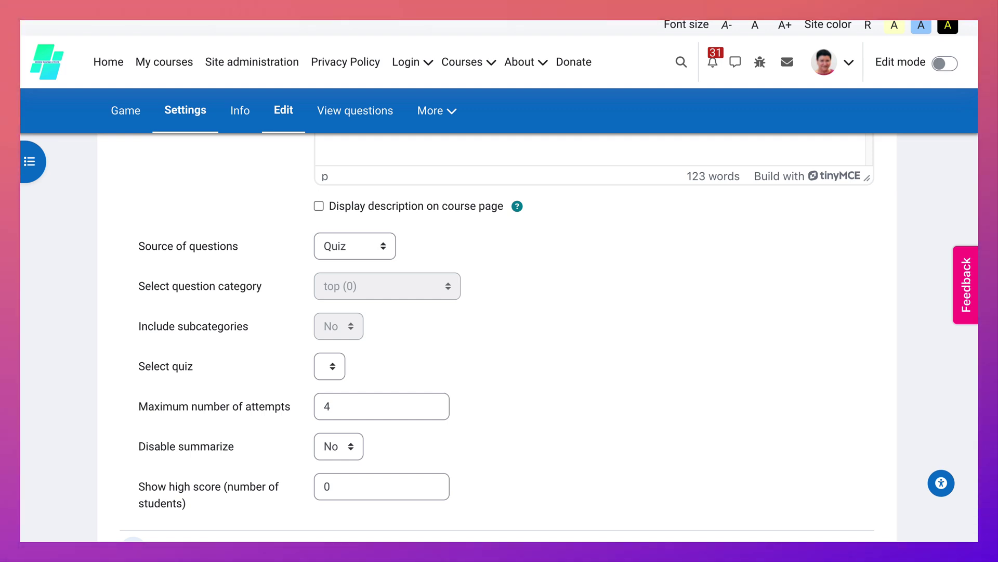
scroll(499, 341, "down", 3)
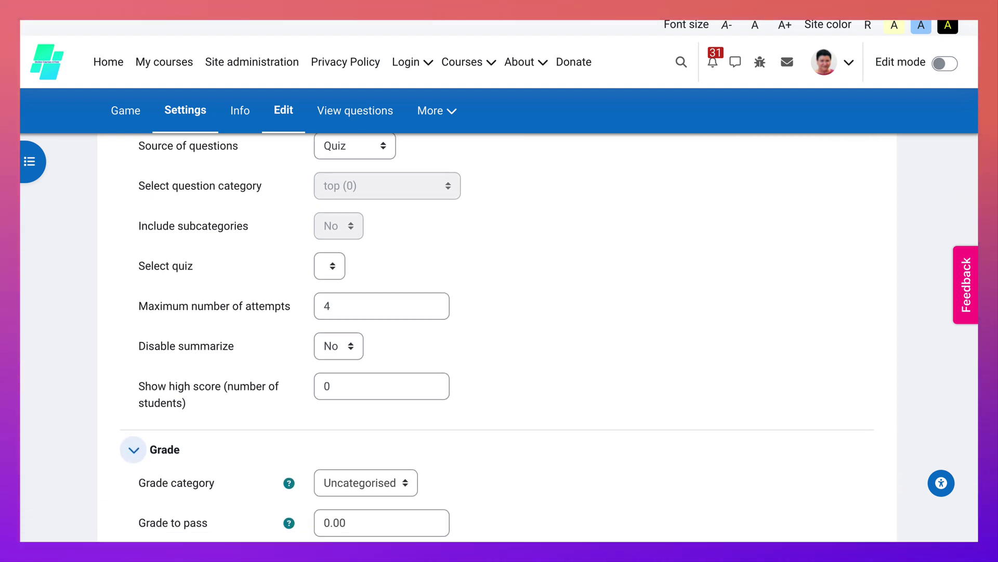
scroll(498, 335, "down", 5)
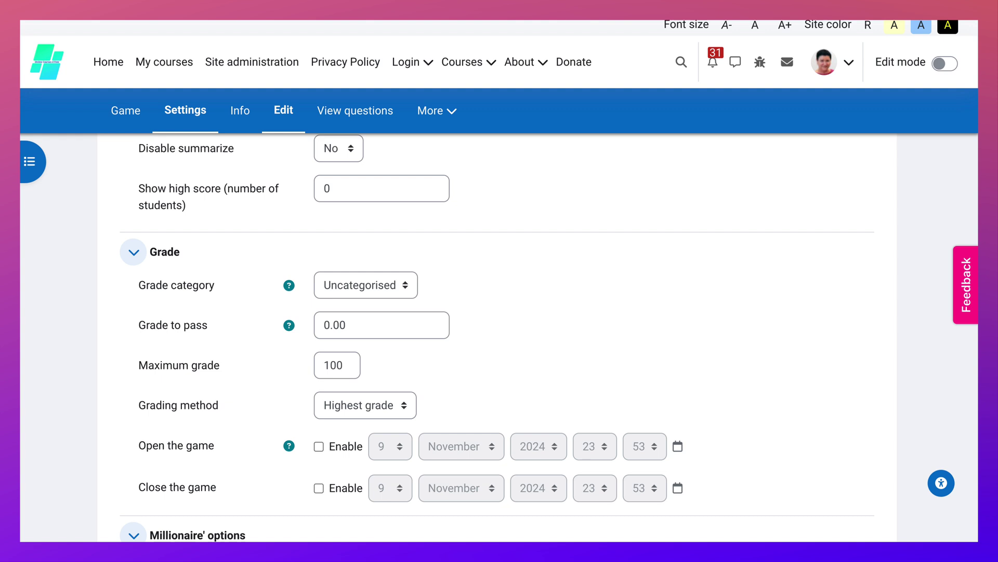
Step: Replace the game's Grade to pass value of 0.00 with 60
double_click(327, 324)
type("60")
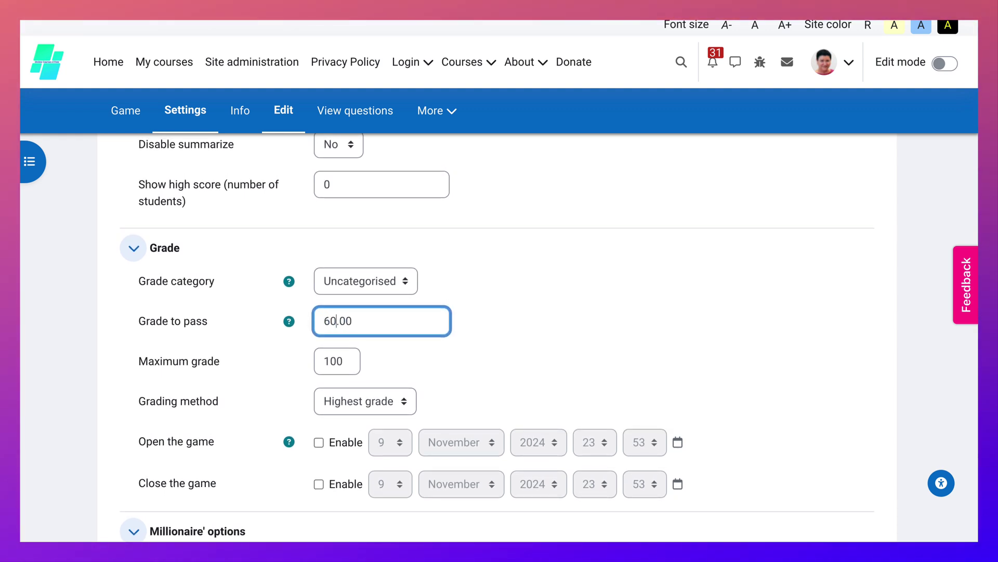
scroll(498, 337, "down", 2)
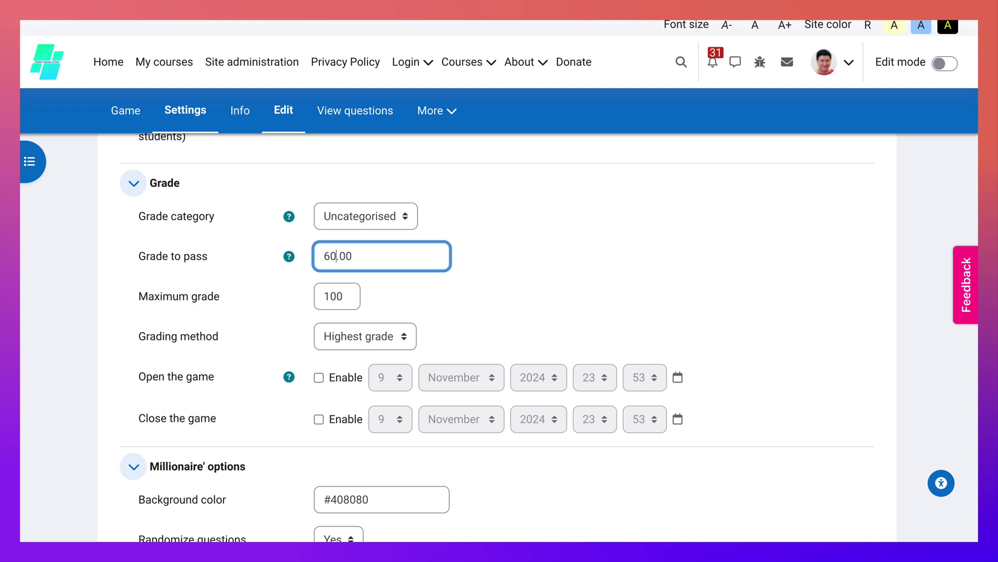
scroll(498, 337, "down", 1)
scroll(498, 337, "down", 2)
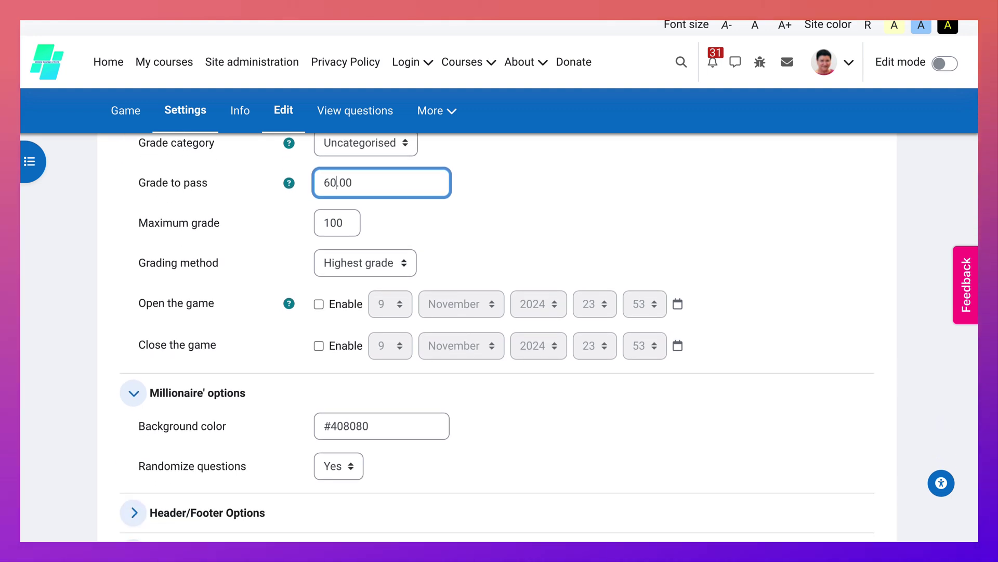
scroll(498, 338, "down", 3)
scroll(497, 338, "down", 3)
scroll(498, 338, "down", 1)
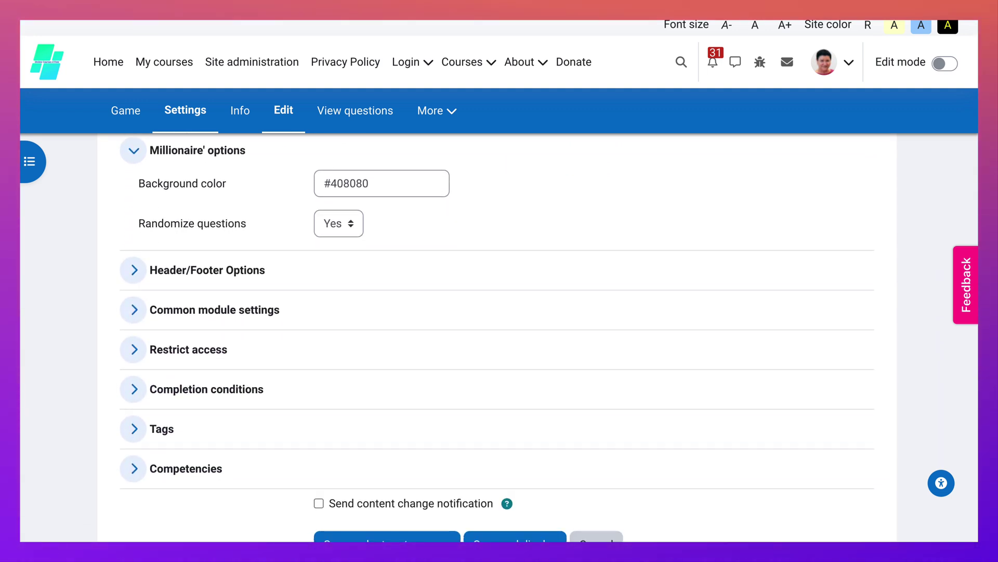
Step: Add a 'Receive a grade' completion requirement with 'Passing grade', and save the game settings
left_click(133, 388)
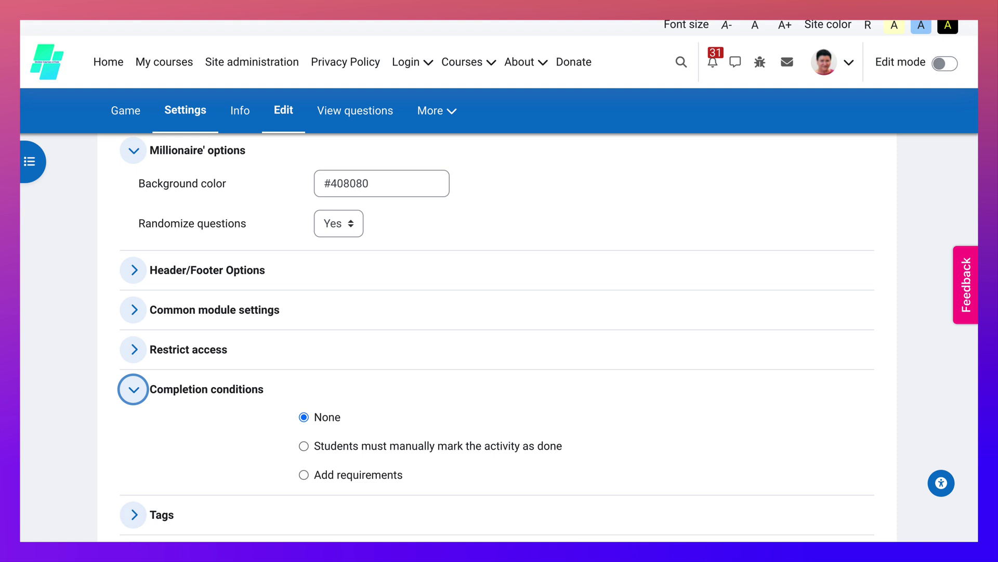
scroll(498, 338, "down", 2)
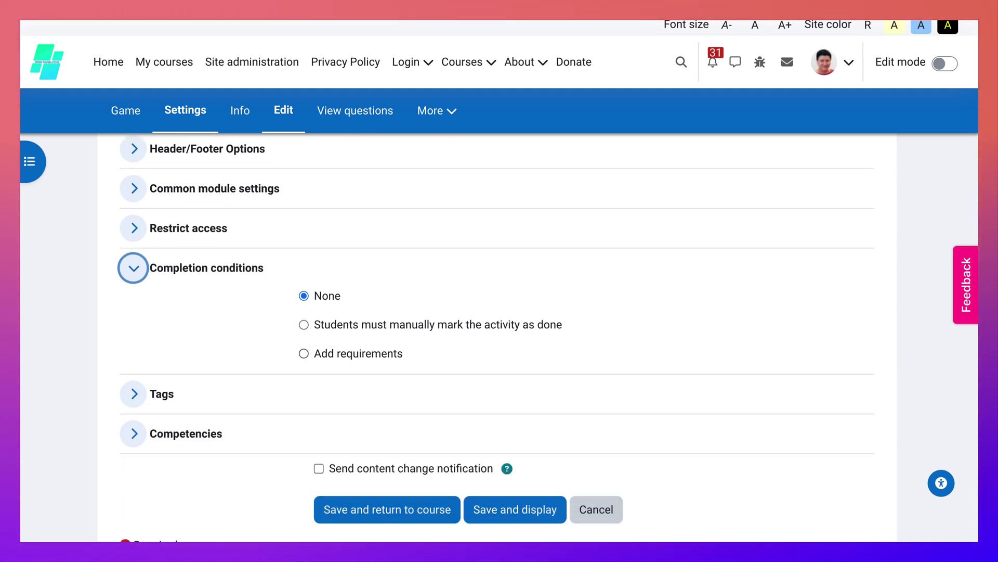
left_click(304, 353)
scroll(498, 338, "down", 1)
scroll(498, 338, "down", 1)
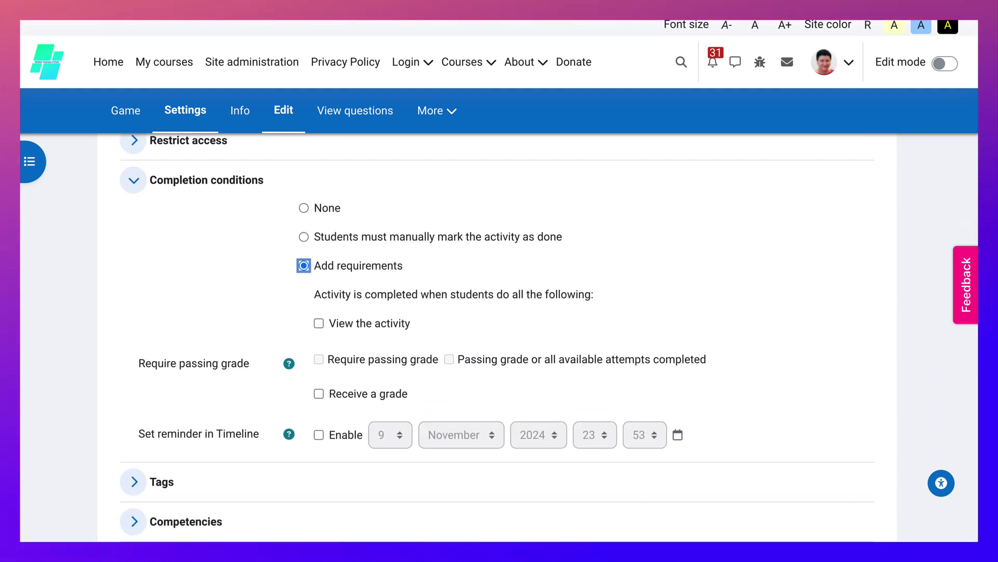
left_click(318, 370)
scroll(498, 338, "down", 1)
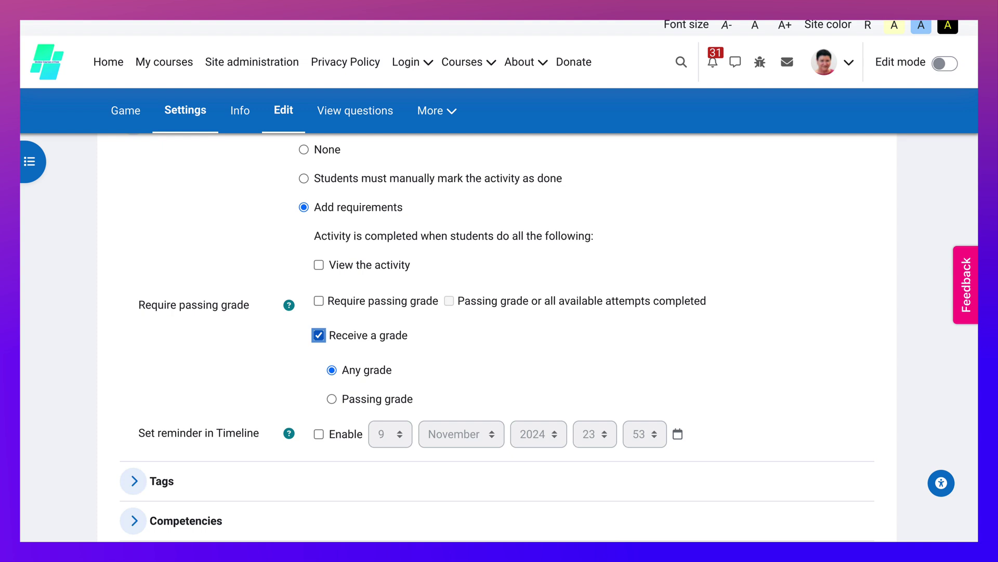
left_click(332, 383)
scroll(498, 338, "down", 2)
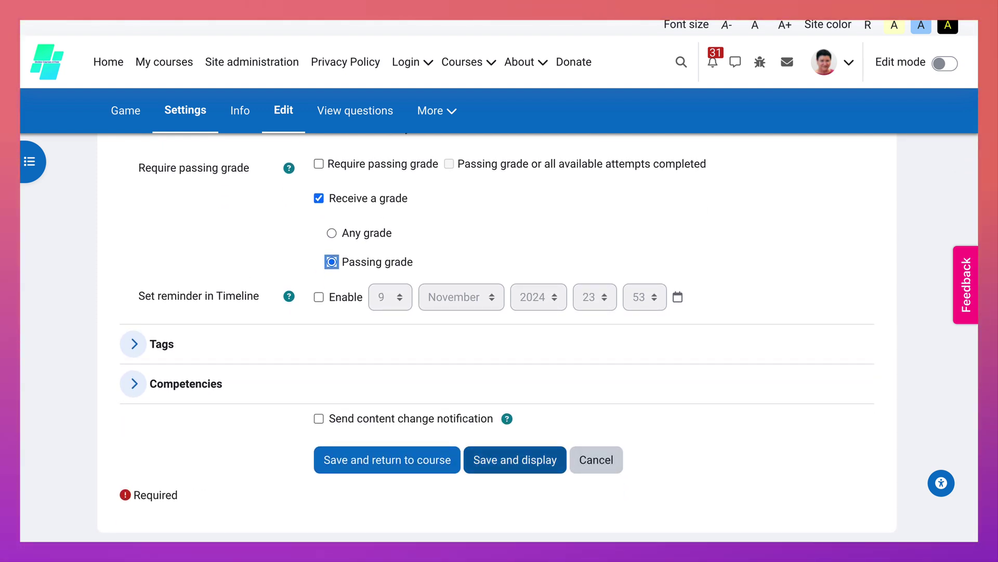
left_click(516, 459)
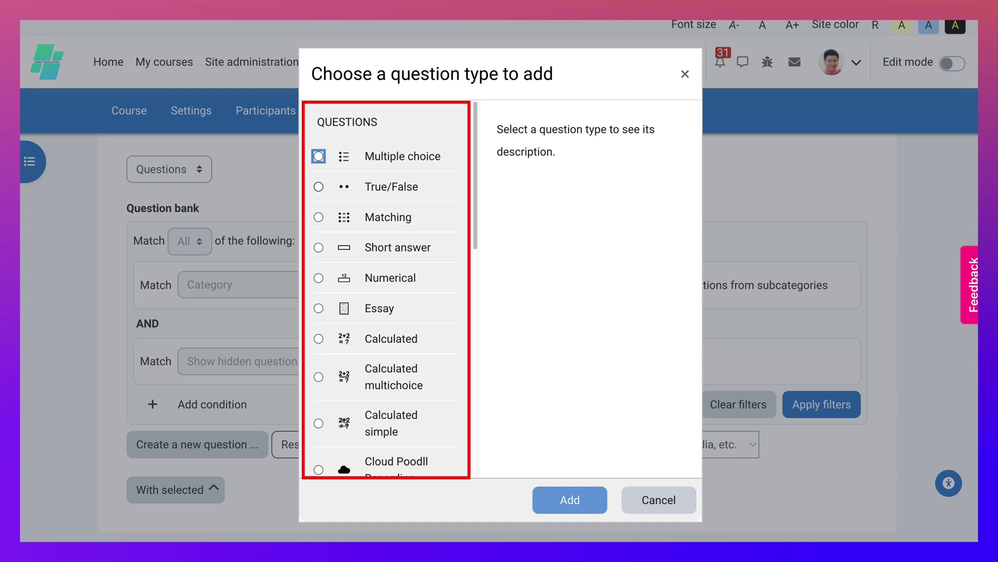
scroll(386, 289, "down", 1)
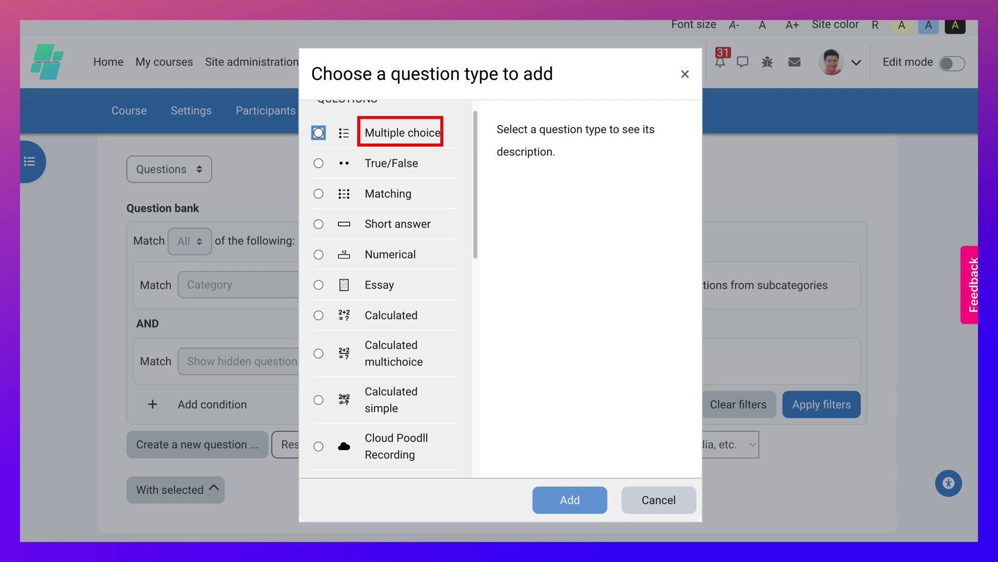
Step: Choose Multiple choice as the new question type and add it
key("space")
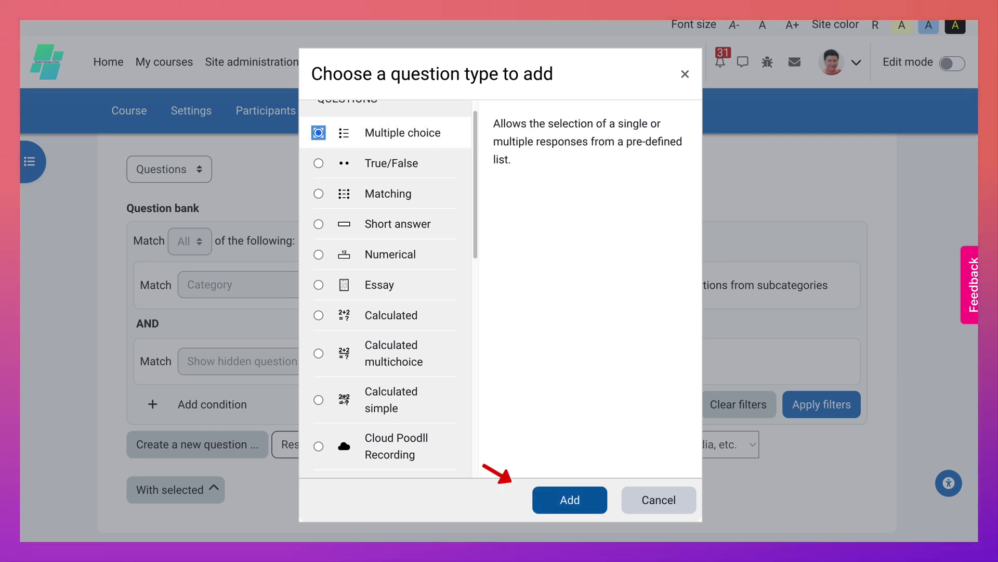
key("Return")
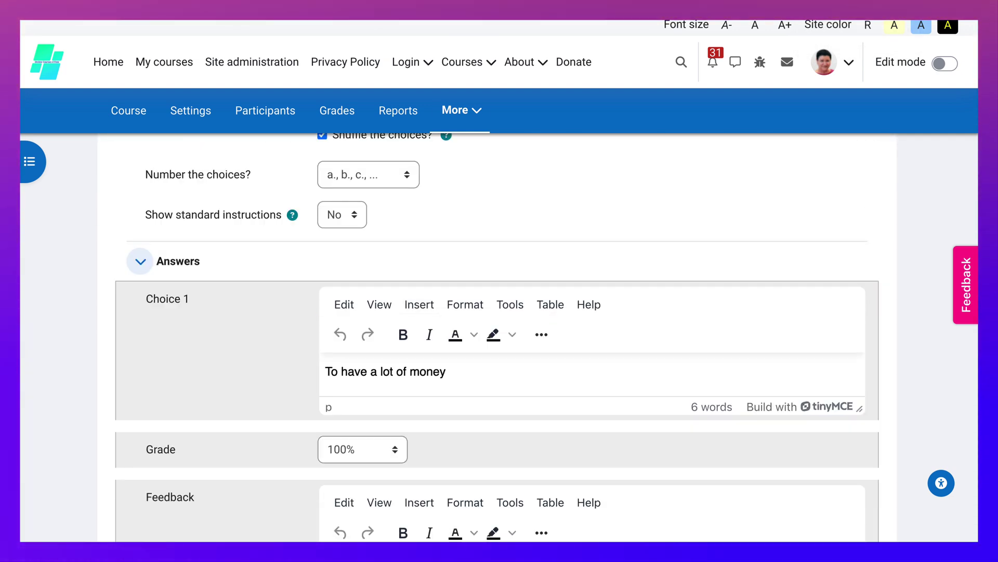
scroll(403, 406, "up", 6)
scroll(402, 407, "up", 3)
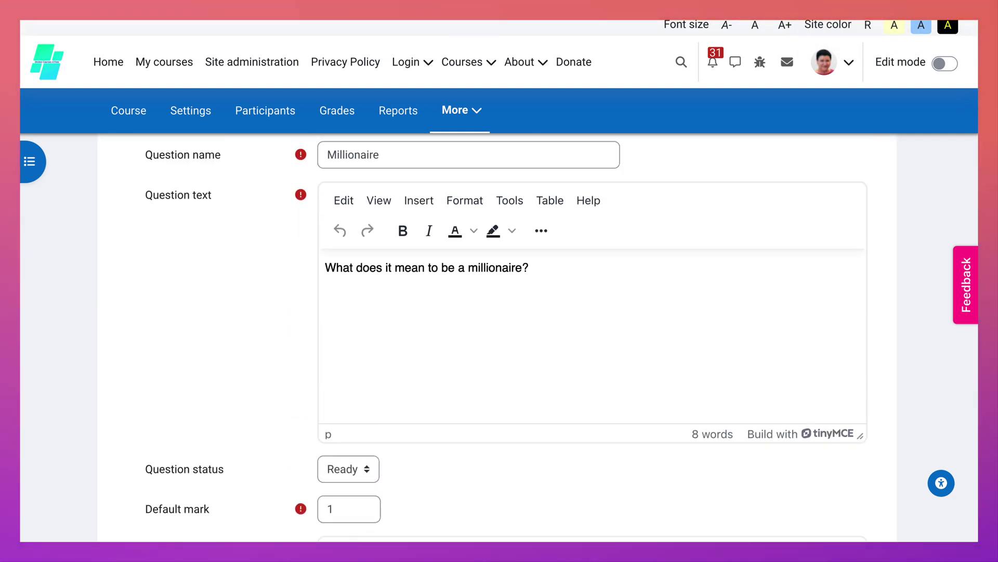
scroll(403, 406, "up", 2)
scroll(403, 406, "down", 1)
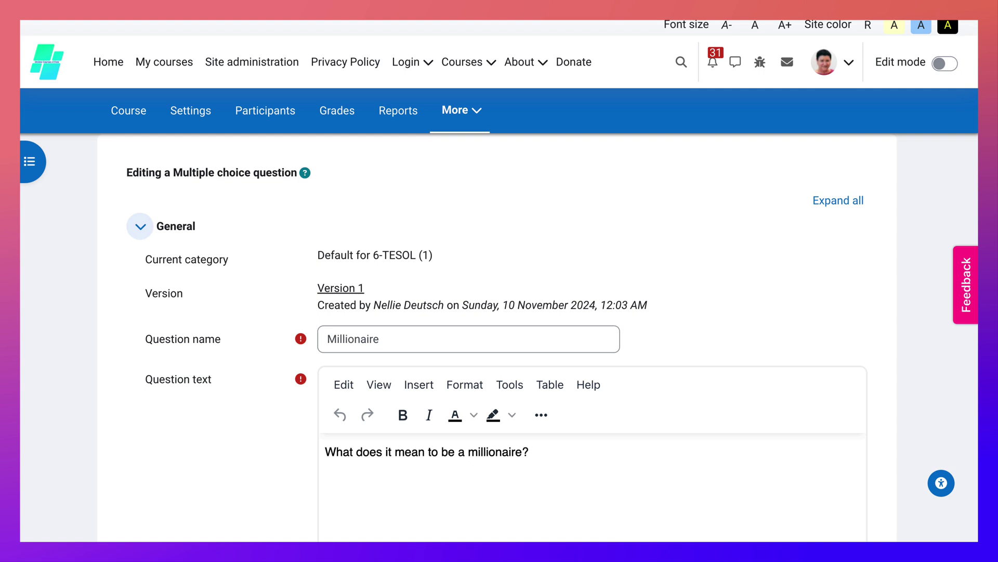
scroll(403, 406, "down", 2)
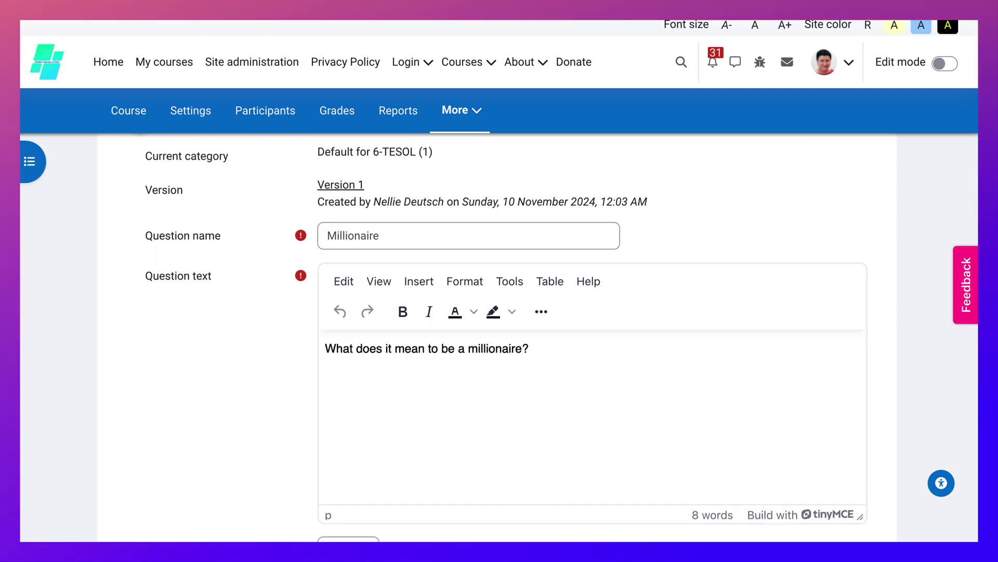
scroll(499, 335, "down", 2)
scroll(499, 336, "down", 5)
scroll(499, 336, "down", 1)
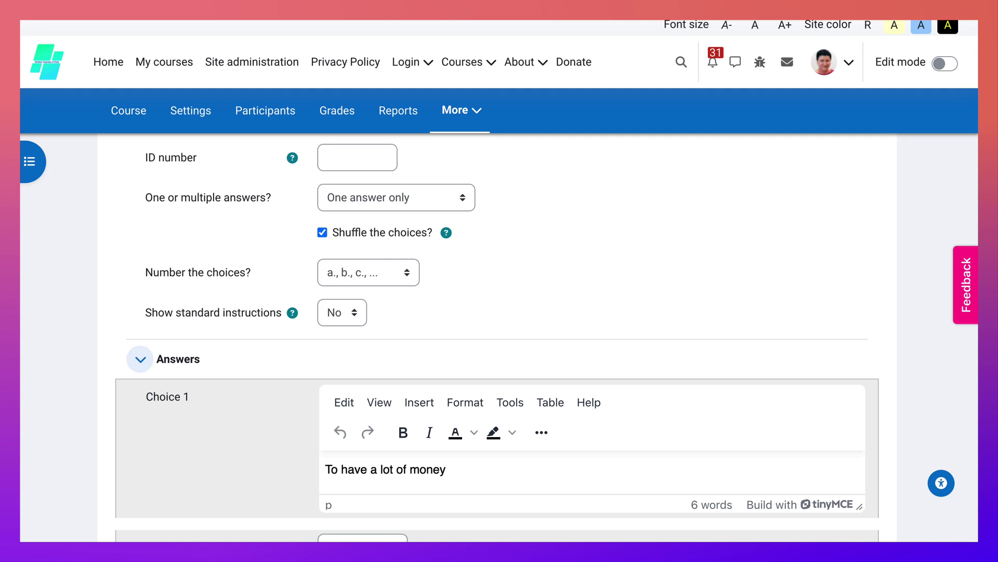
scroll(500, 336, "down", 2)
scroll(499, 335, "down", 2)
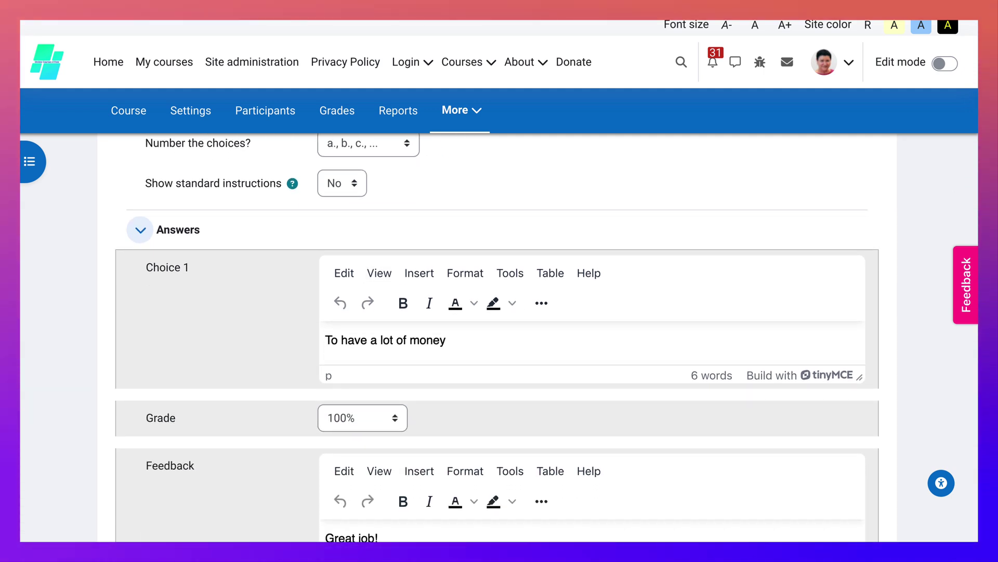
scroll(500, 335, "down", 1)
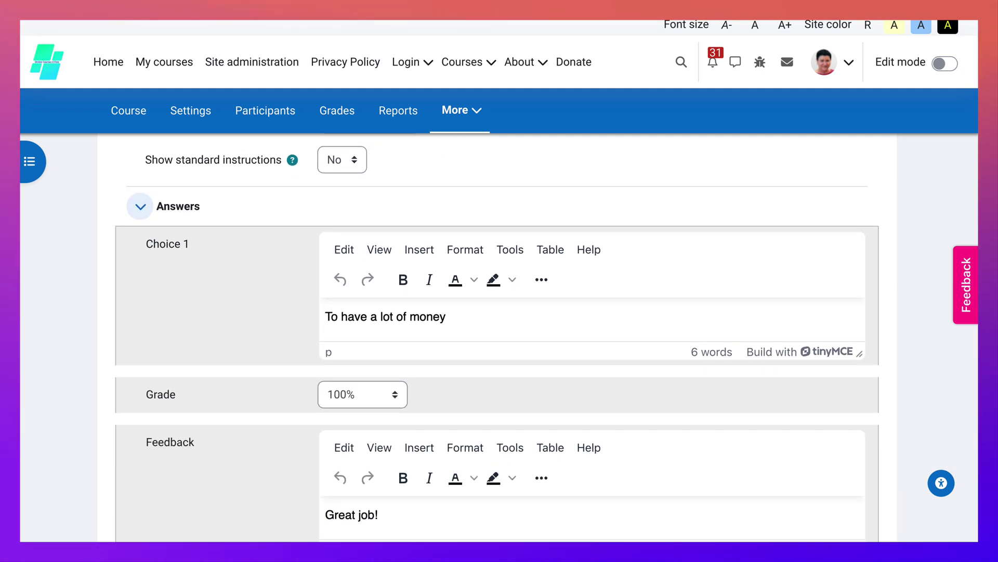
scroll(500, 336, "down", 1)
scroll(499, 335, "down", 3)
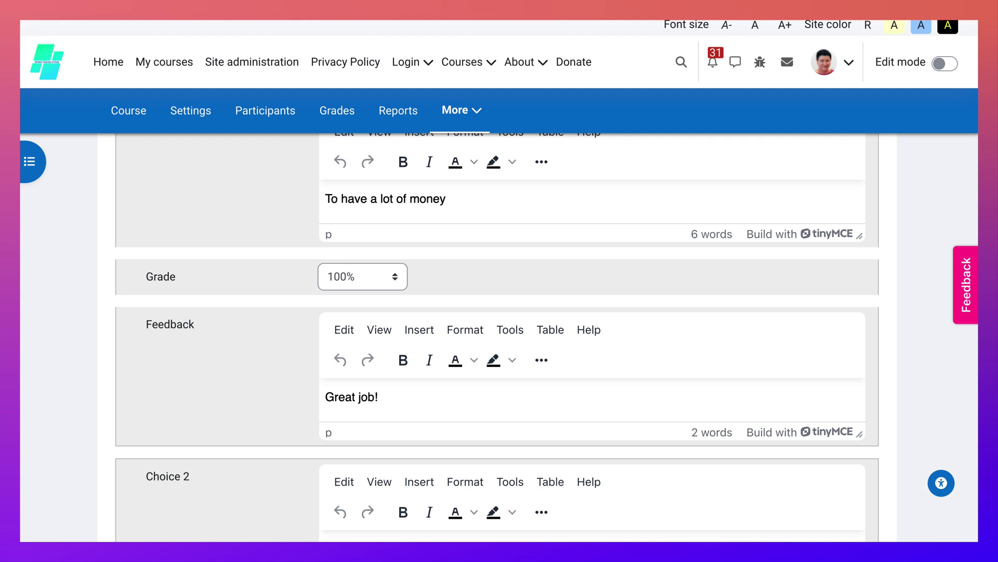
scroll(499, 335, "down", 5)
scroll(499, 335, "down", 2)
scroll(499, 336, "down", 1)
scroll(499, 335, "down", 3)
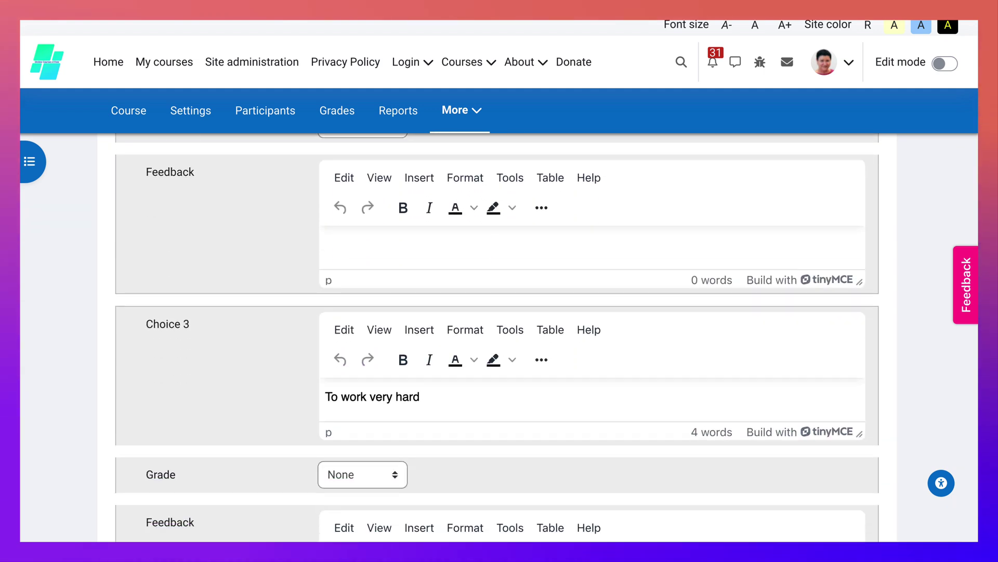
scroll(500, 335, "down", 3)
scroll(500, 335, "down", 3)
scroll(499, 335, "down", 5)
scroll(500, 335, "down", 2)
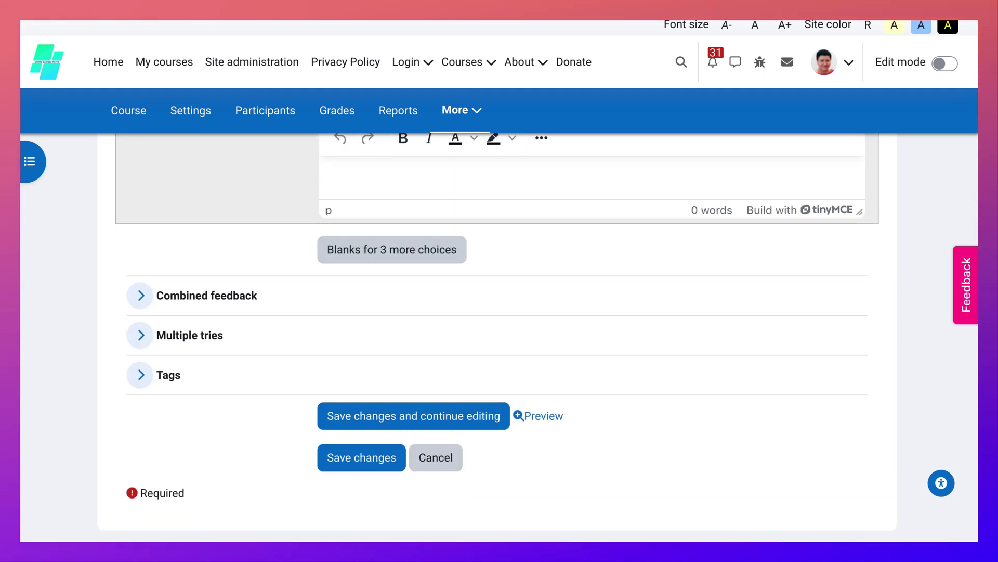
Step: Save the 'Millionaire' multiple choice question with its choices, grades and feedback
left_click(362, 459)
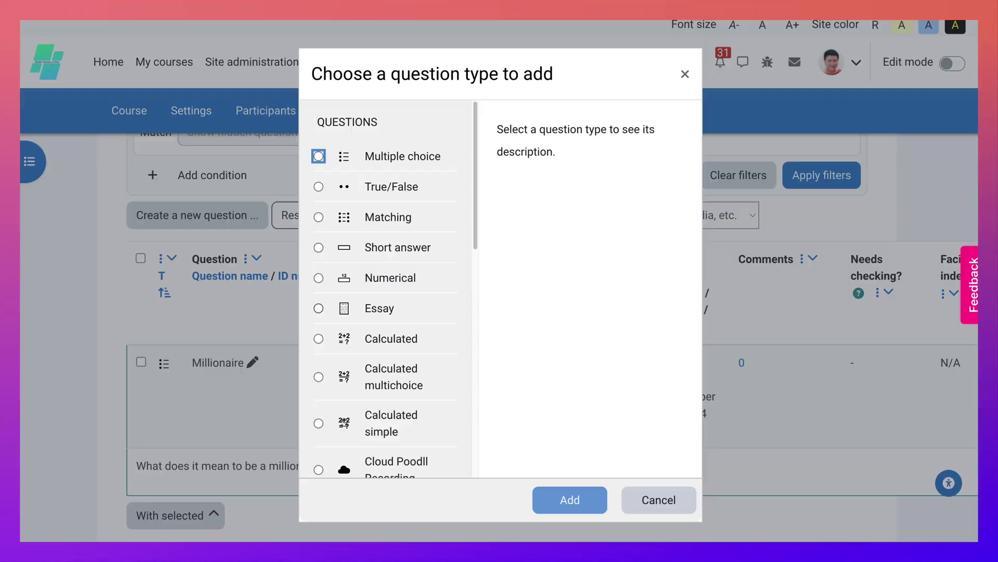
Step: Select Multiple choice in the question-type chooser
key("space")
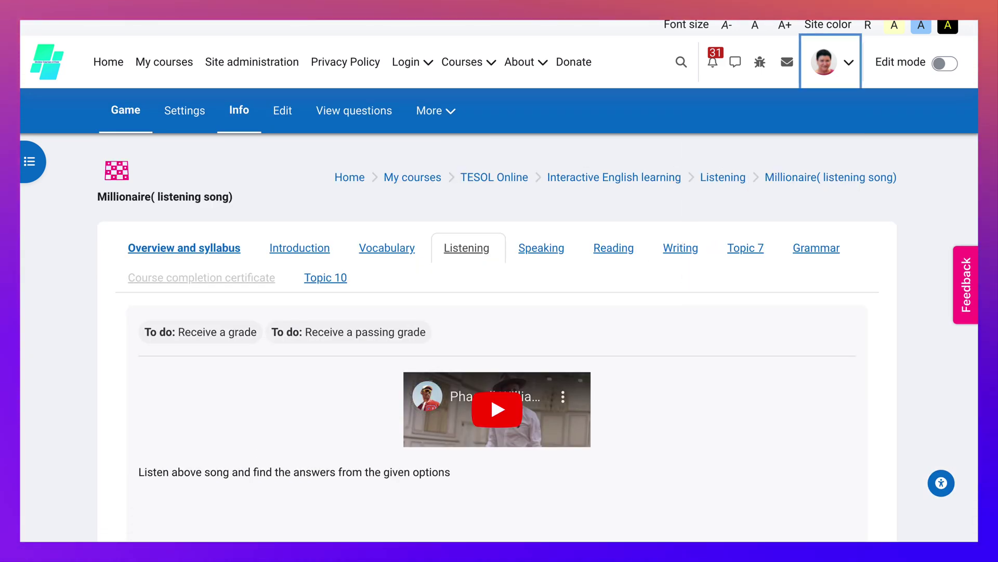
scroll(499, 327, "down", 1)
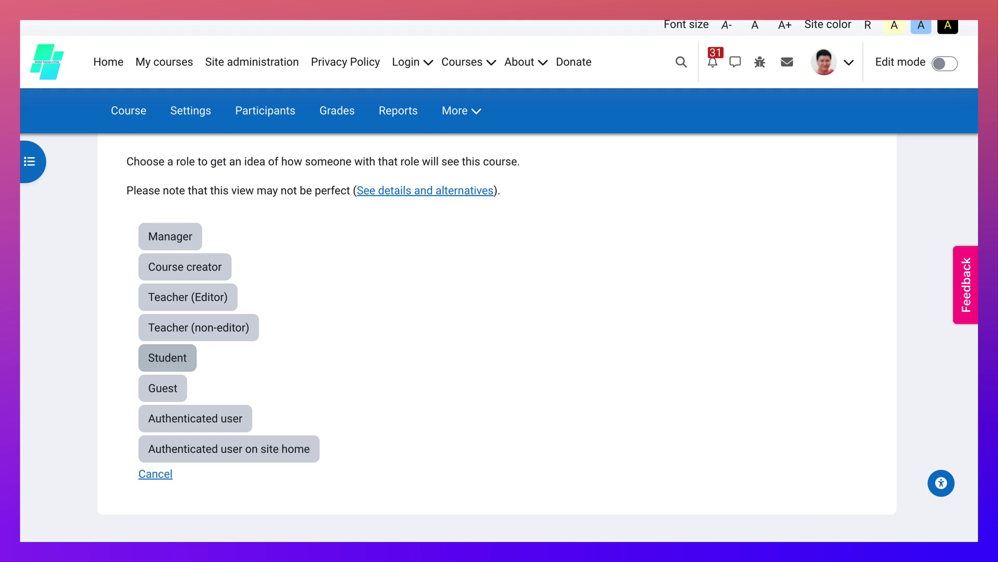
Step: Switch to the Student role to preview the course
key("Return")
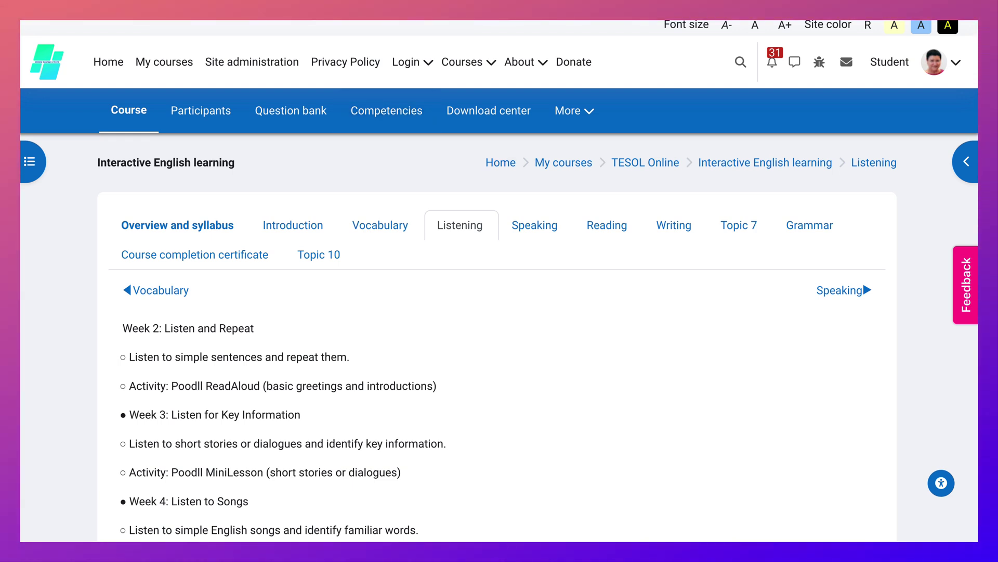
Step: Return to the normal teacher role and begin adding an activity to Listening
left_click(913, 61)
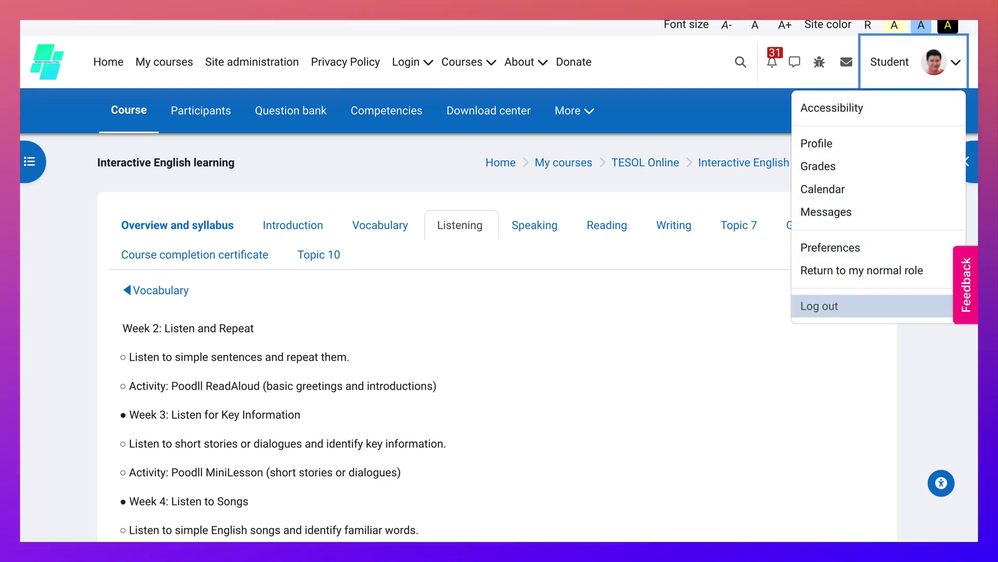
key("Escape")
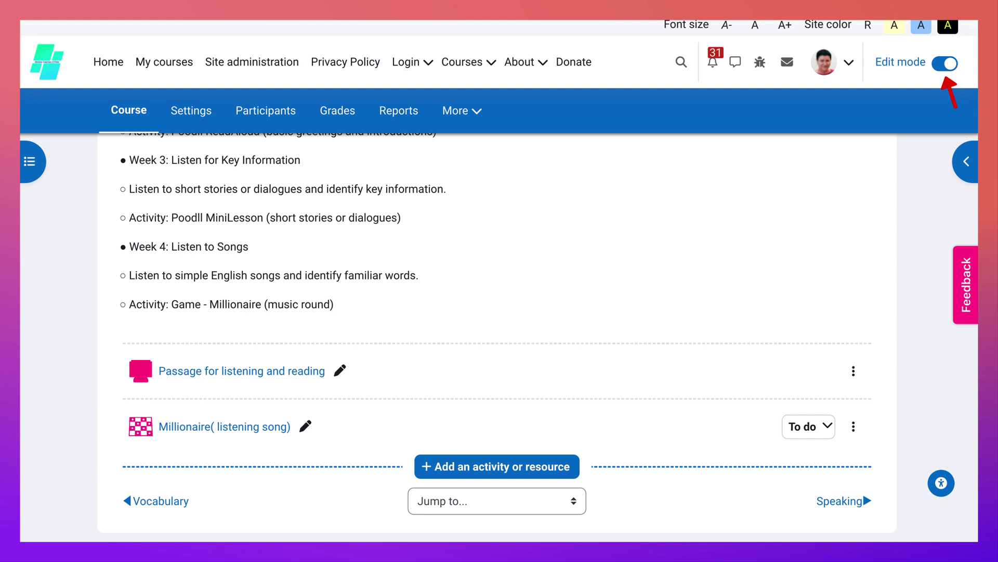
left_click(497, 466)
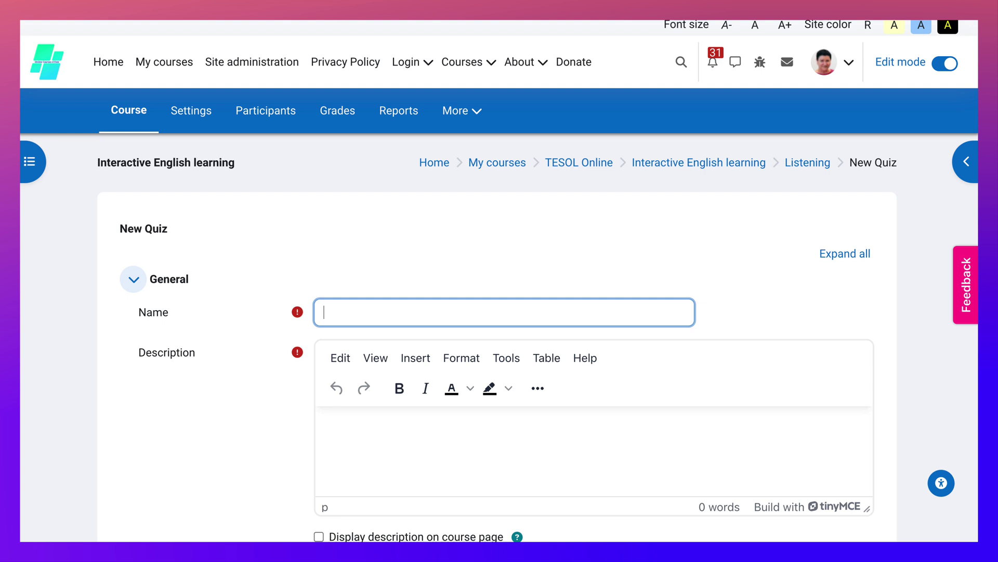
type("Mil")
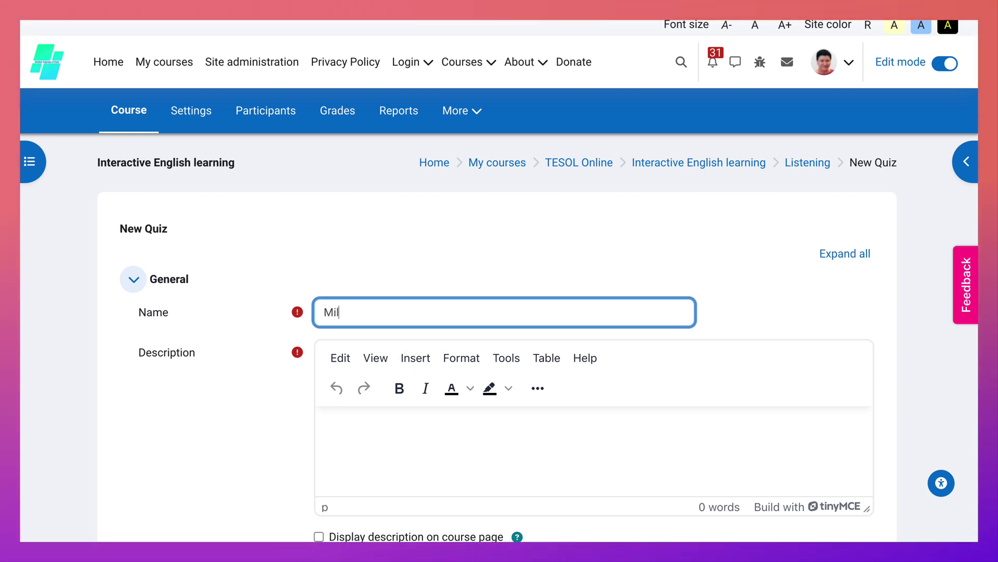
type("lionaire")
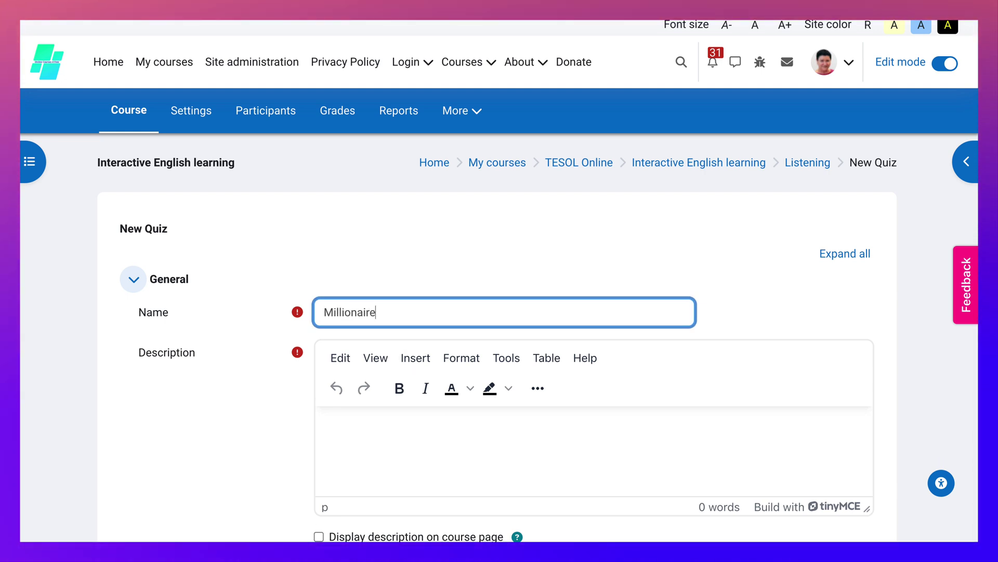
Step: Fill in the quiz description and set the quiz's Grade to pass to 6
key("Tab")
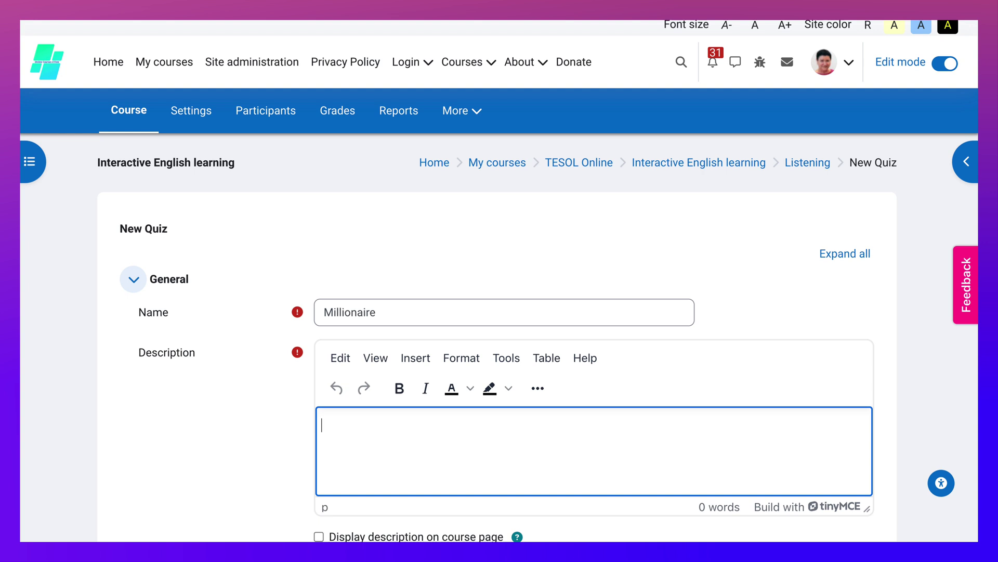
type("Millio")
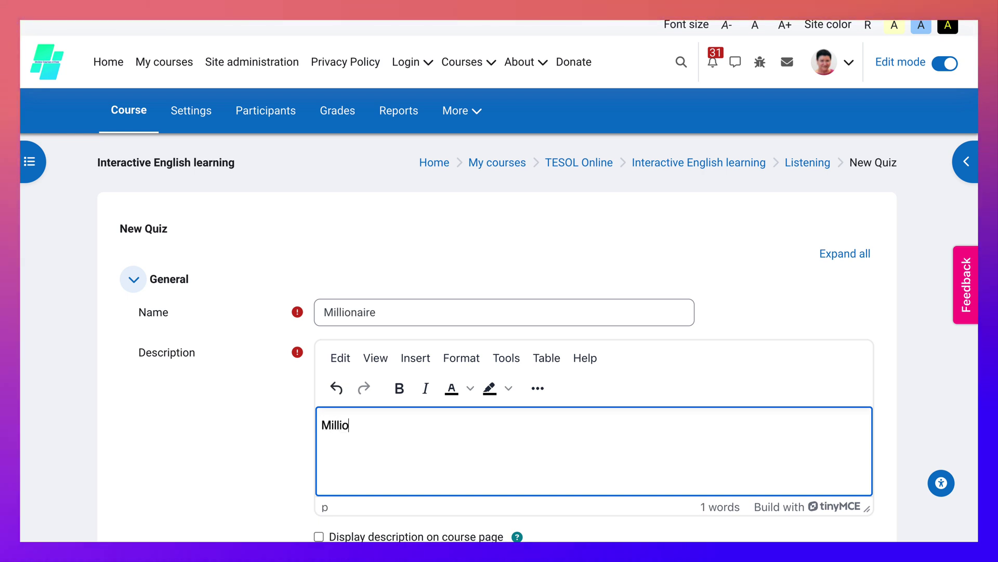
type("naire")
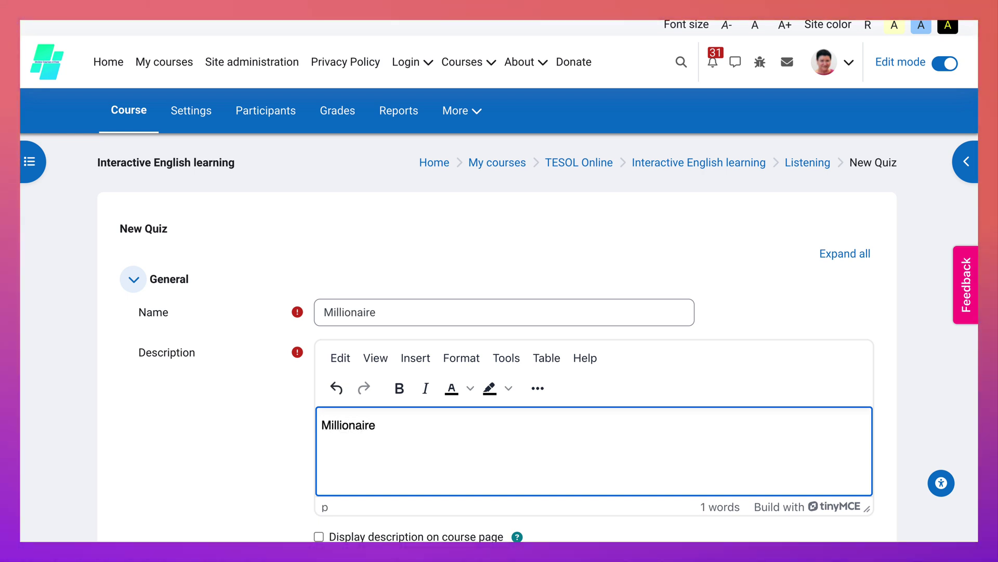
scroll(500, 335, "down", 3)
left_click(135, 327)
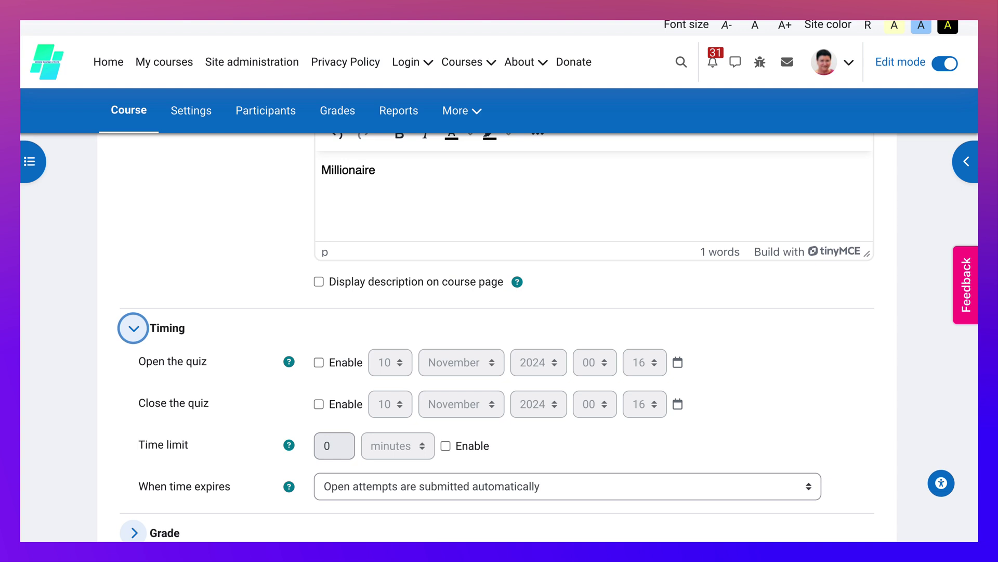
scroll(499, 335, "down", 2)
left_click(134, 420)
scroll(499, 336, "down", 2)
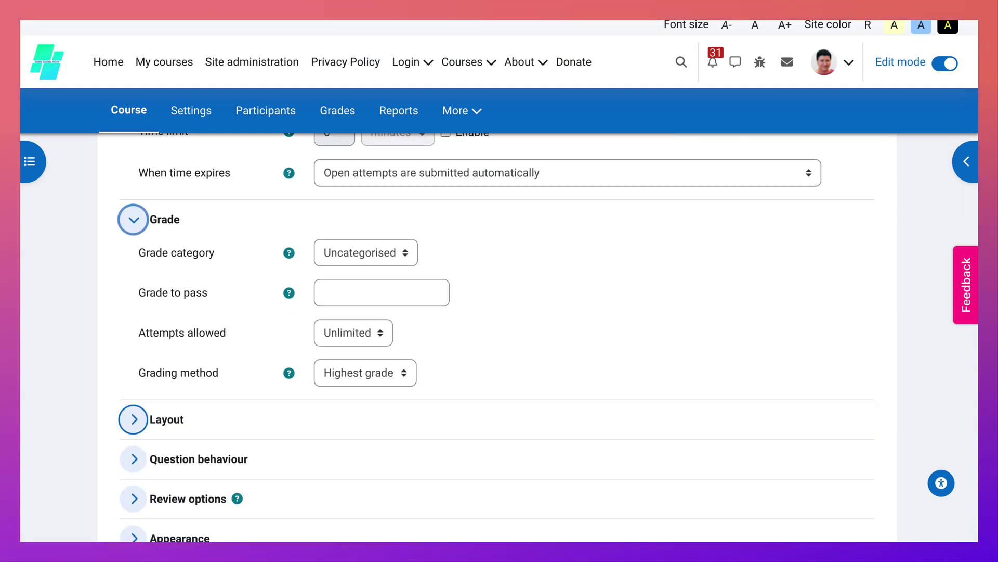
left_click(381, 293)
type("6")
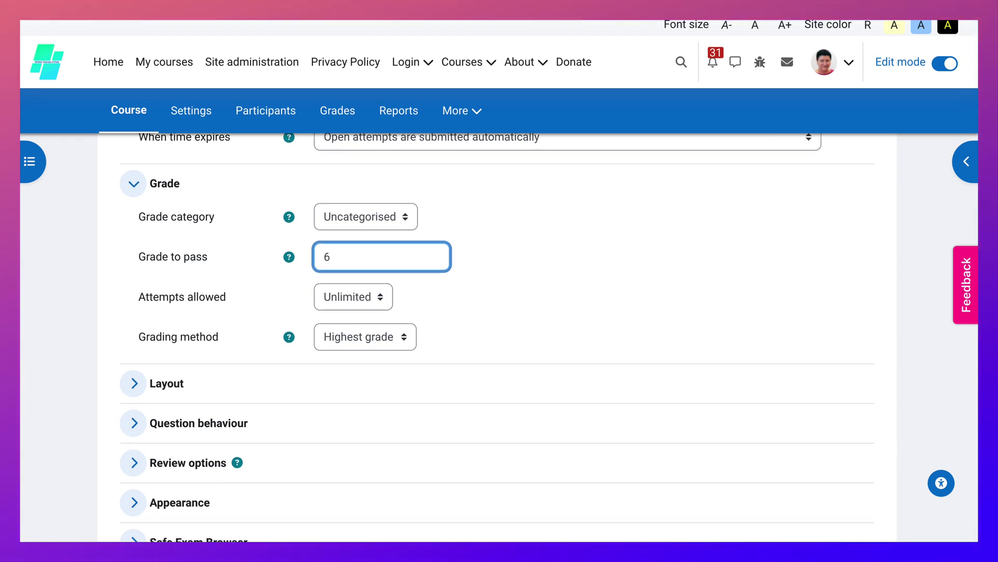
scroll(500, 336, "down", 3)
scroll(499, 336, "down", 4)
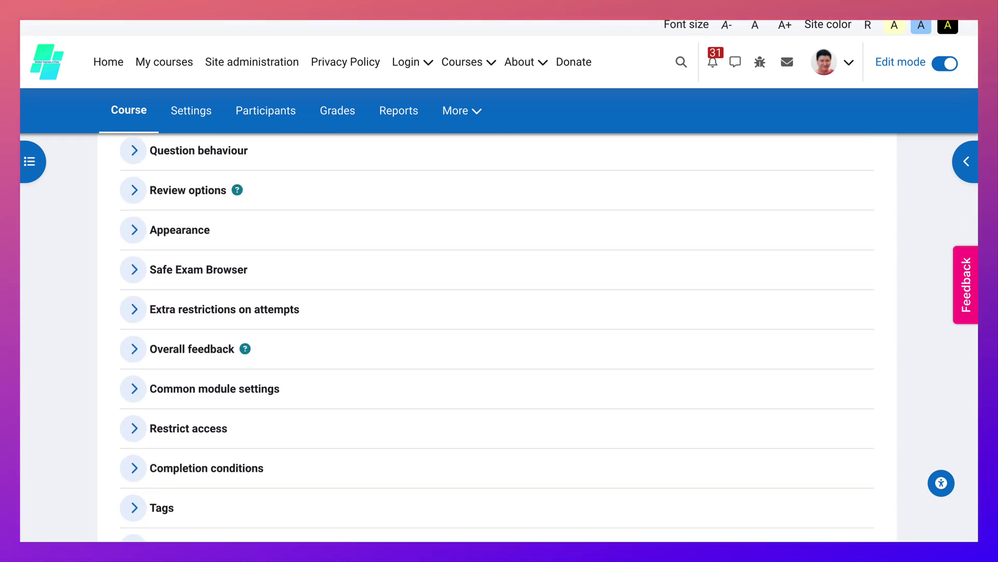
scroll(499, 336, "down", 1)
Step: Require a passing grade for quiz completion and save the Millionaire quiz
left_click(133, 408)
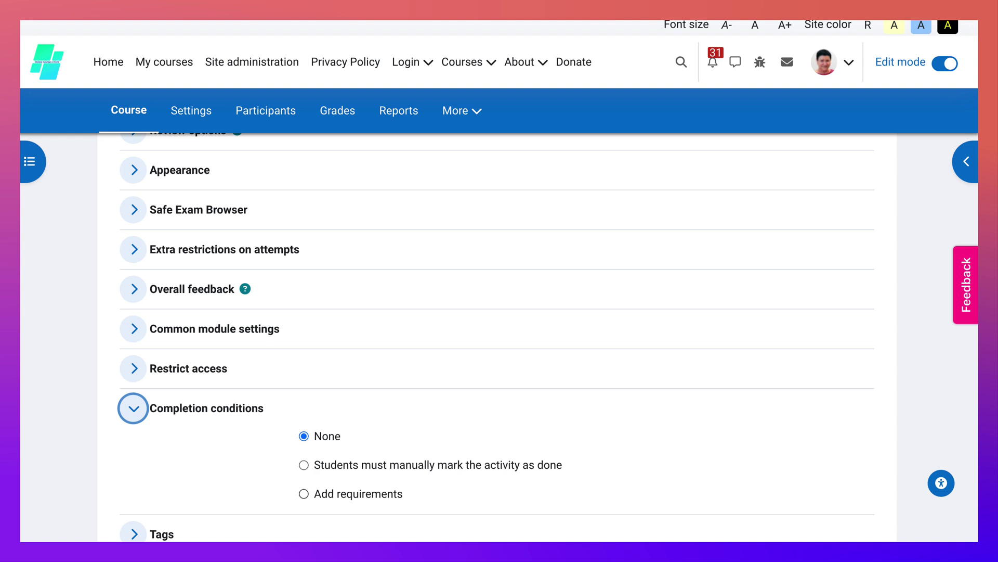
left_click(303, 493)
scroll(500, 336, "down", 1)
scroll(499, 335, "down", 1)
scroll(500, 336, "down", 1)
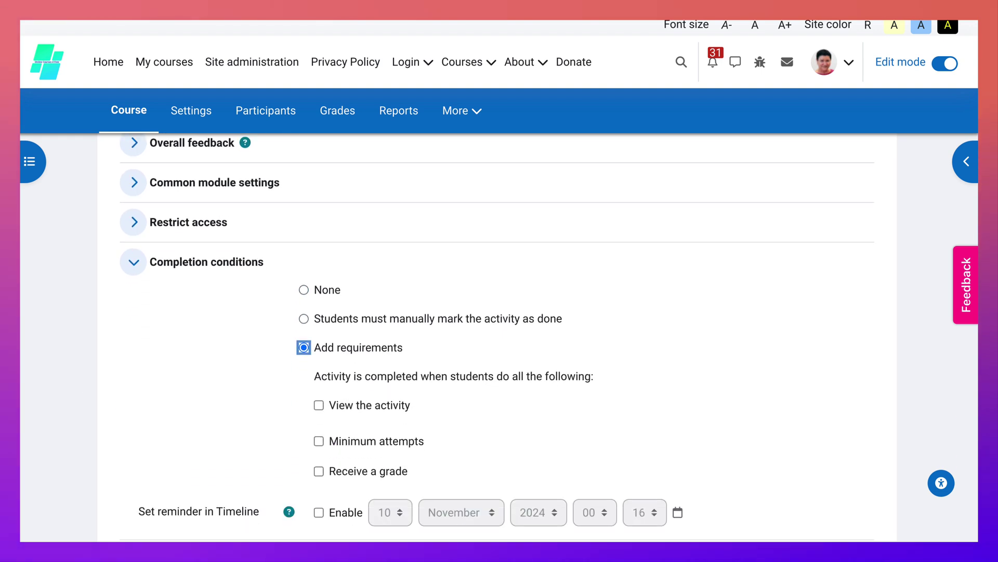
left_click(319, 470)
scroll(500, 339, "down", 1)
left_click(332, 496)
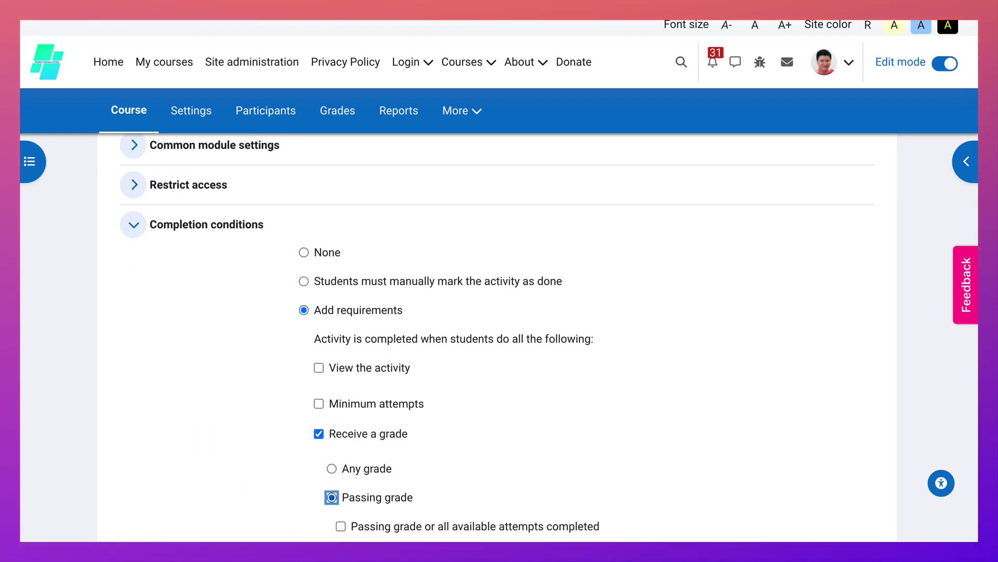
scroll(332, 497, "down", 2)
scroll(331, 497, "down", 3)
scroll(332, 497, "down", 2)
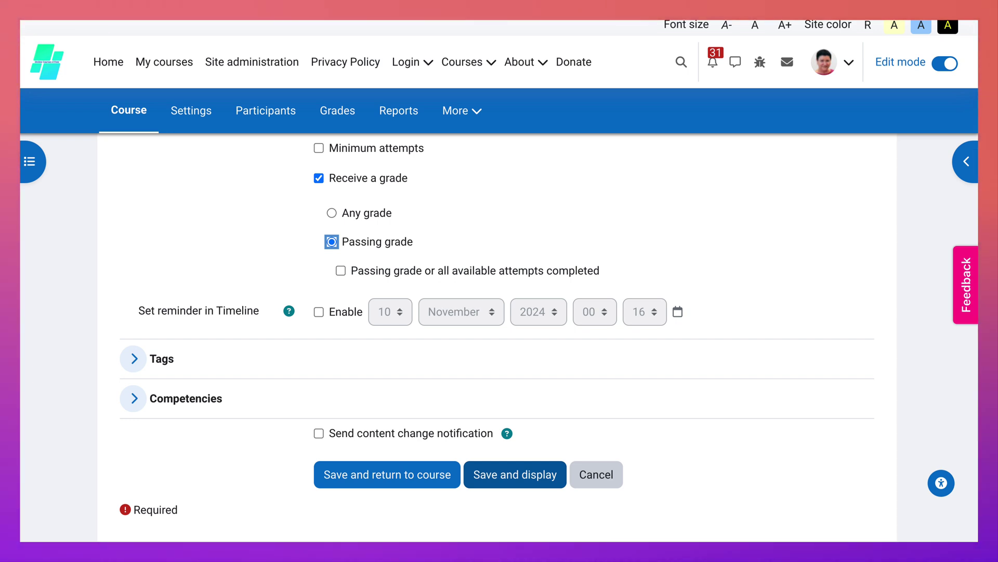
left_click(515, 474)
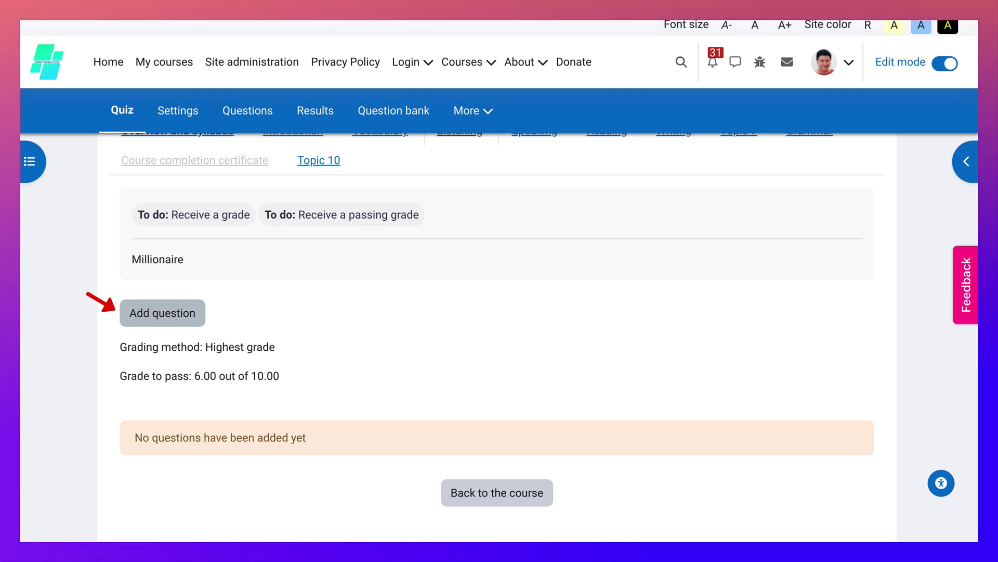
Step: Open the Millionaire quiz's question list and choose adding questions from the question bank
left_click(163, 337)
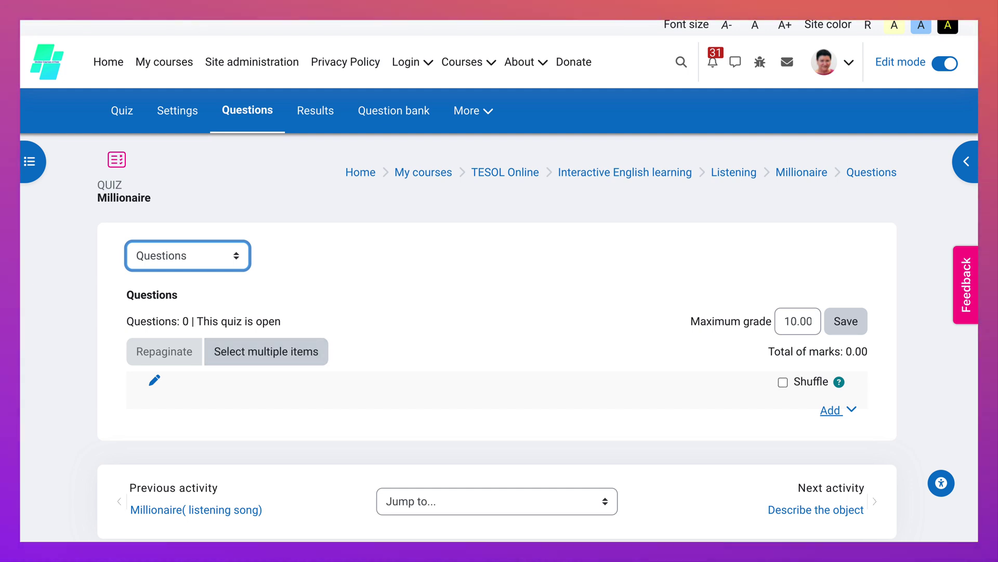
left_click(836, 410)
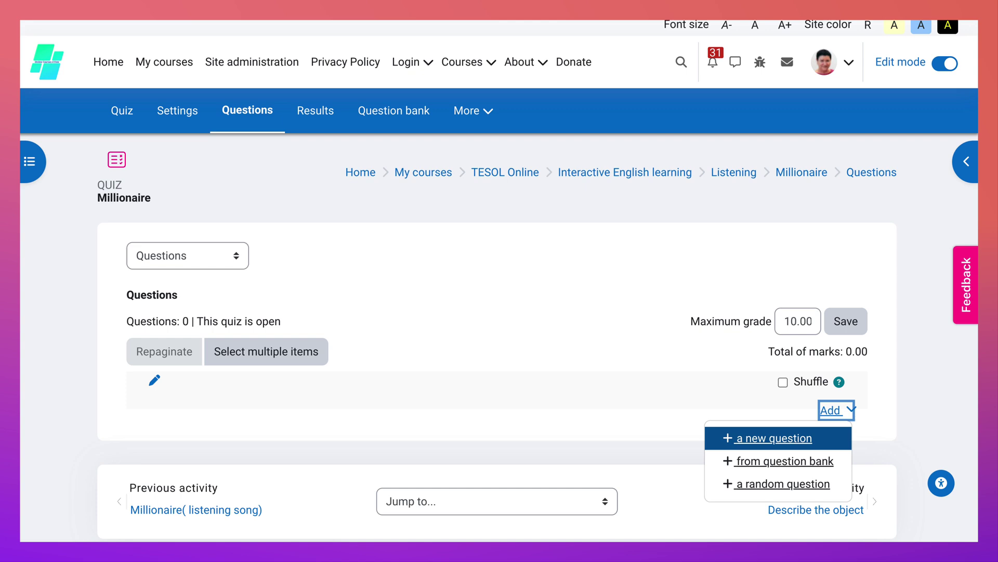
key("Down")
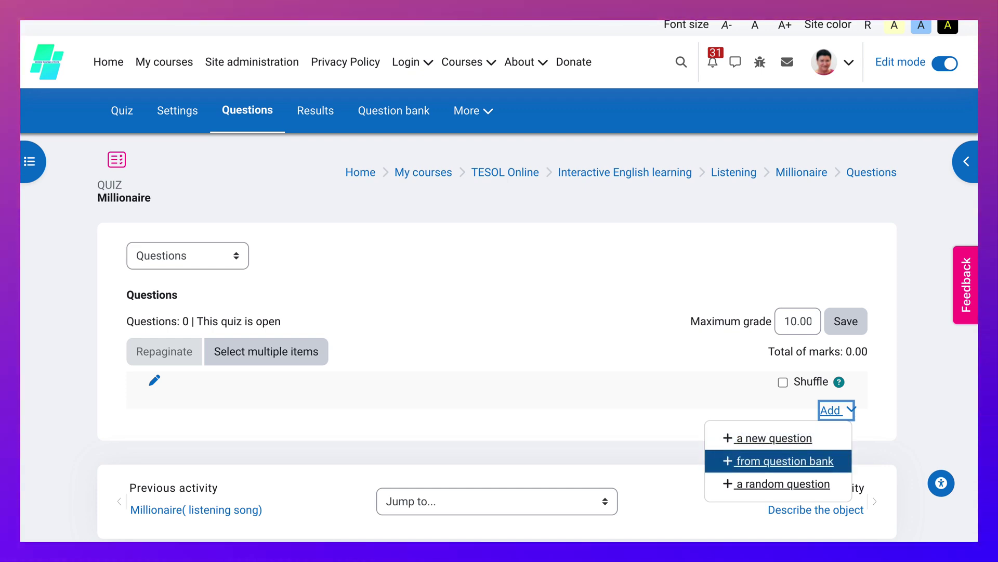
key("Return")
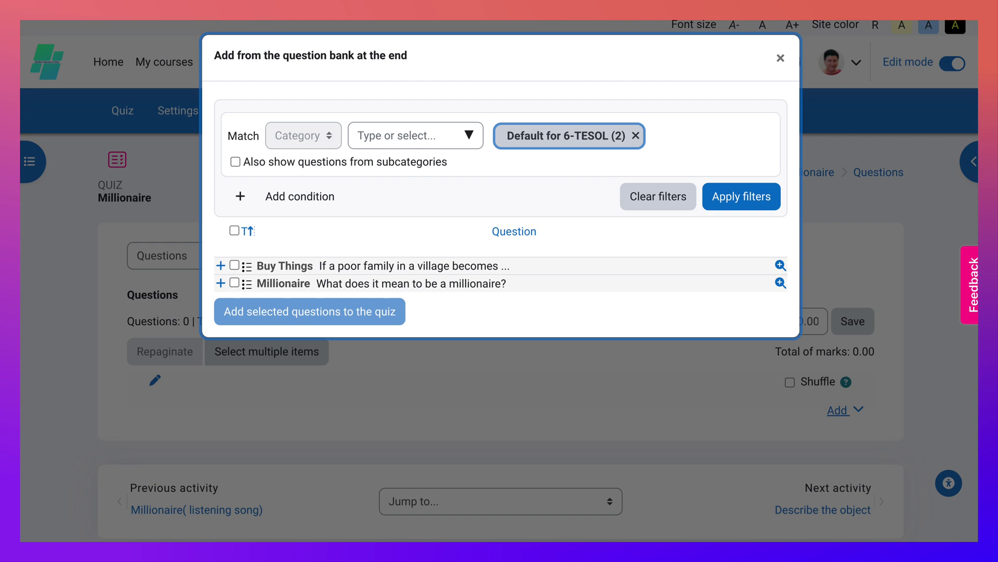
Step: Add both Buy Things and Millionaire bank questions to the quiz and return to the quiz page
left_click(234, 229)
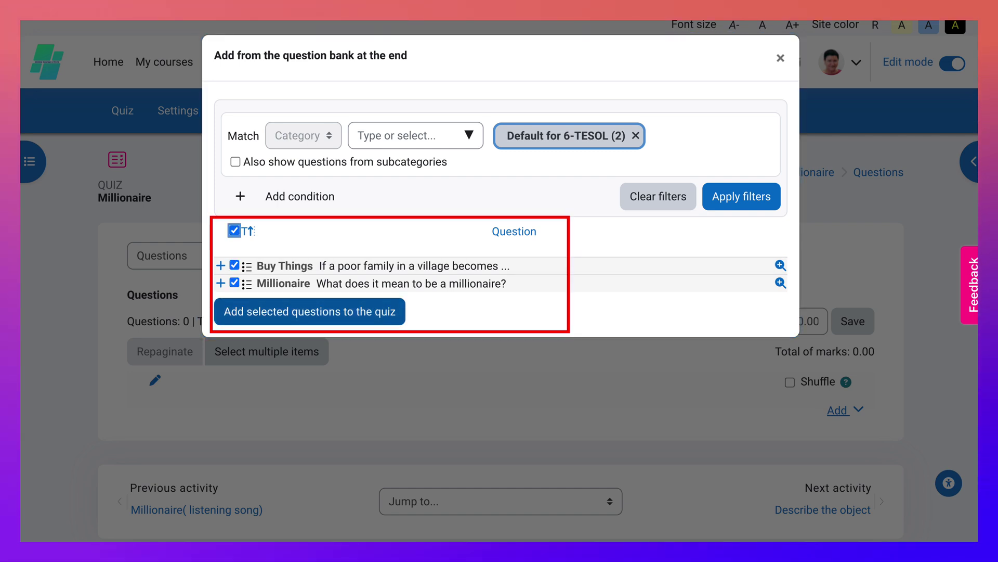
left_click(310, 311)
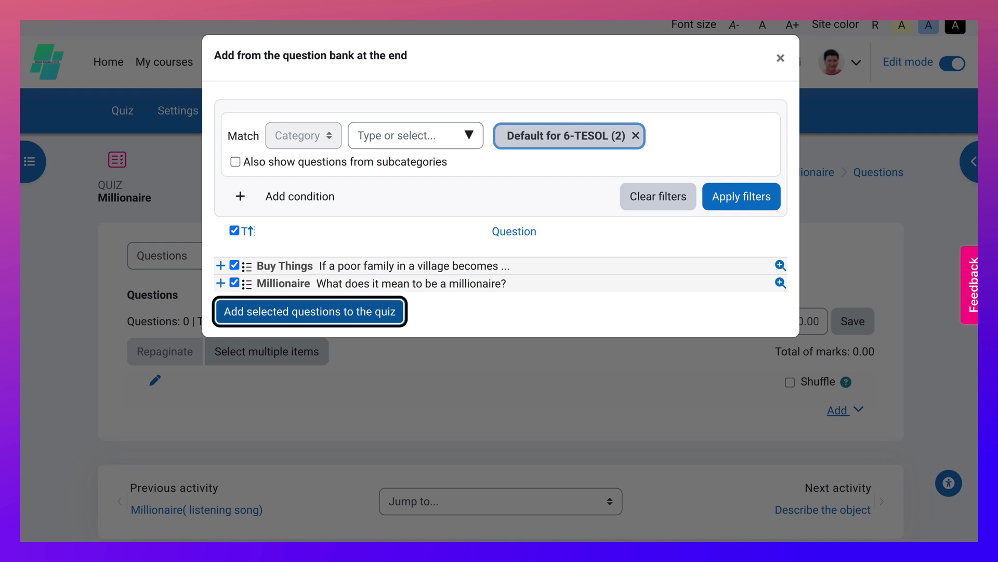
scroll(499, 335, "down", 3)
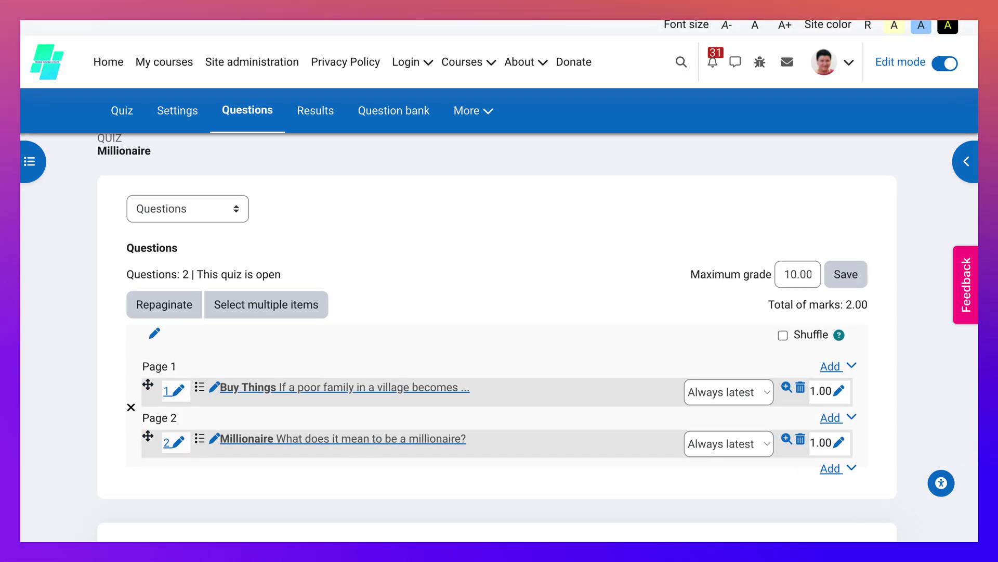
scroll(500, 336, "up", 1)
scroll(500, 336, "up", 1)
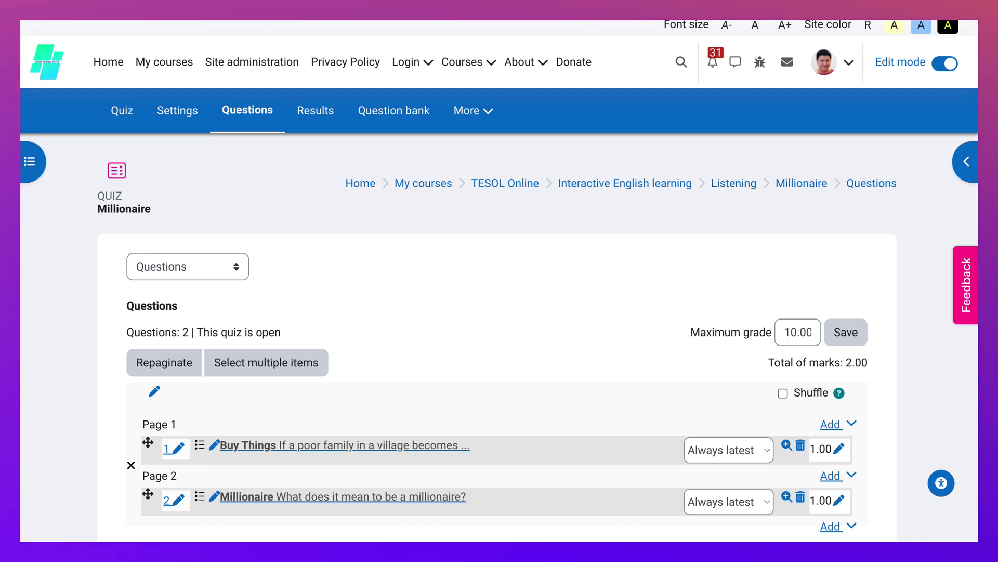
scroll(733, 151, "down", 1)
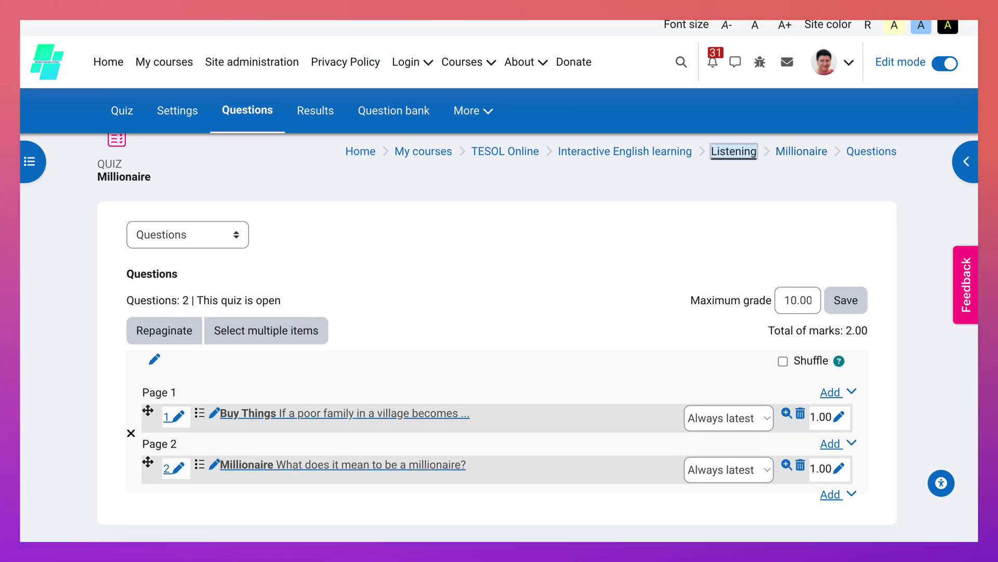
left_click(801, 151)
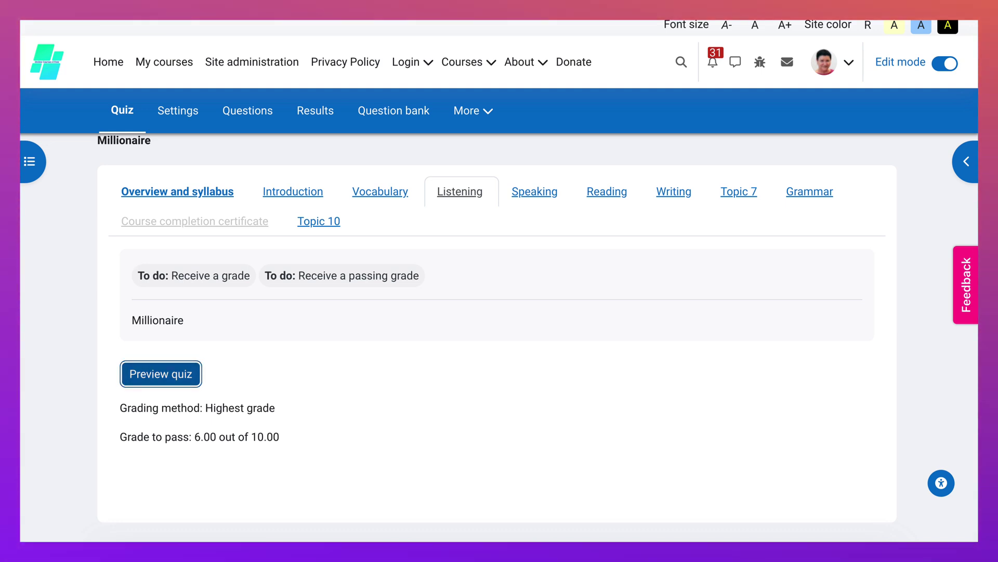
scroll(380, 351, "down", 3)
scroll(380, 351, "up", 3)
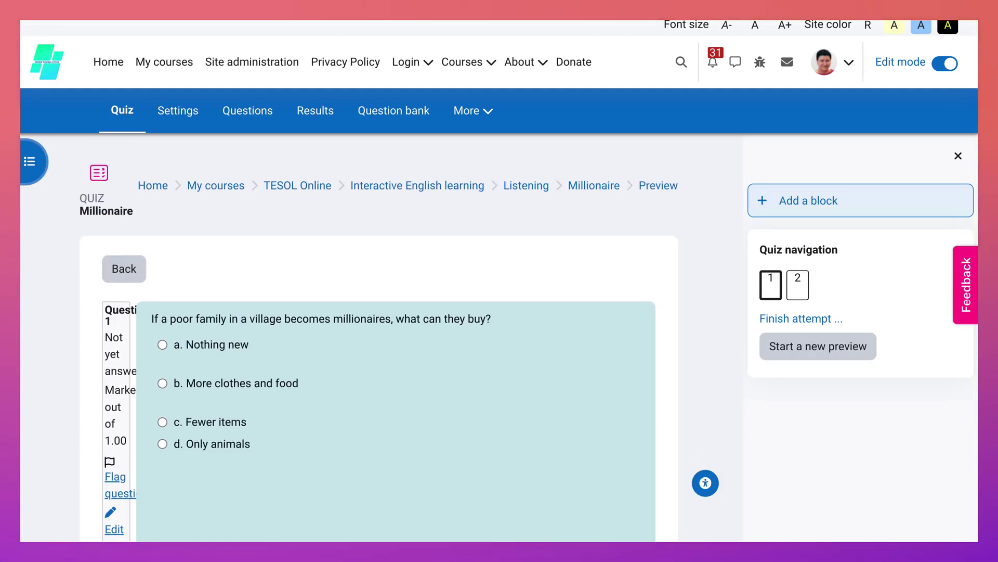
Step: Leave the quiz preview for the course's Listening section via its breadcrumb link
key("Tab")
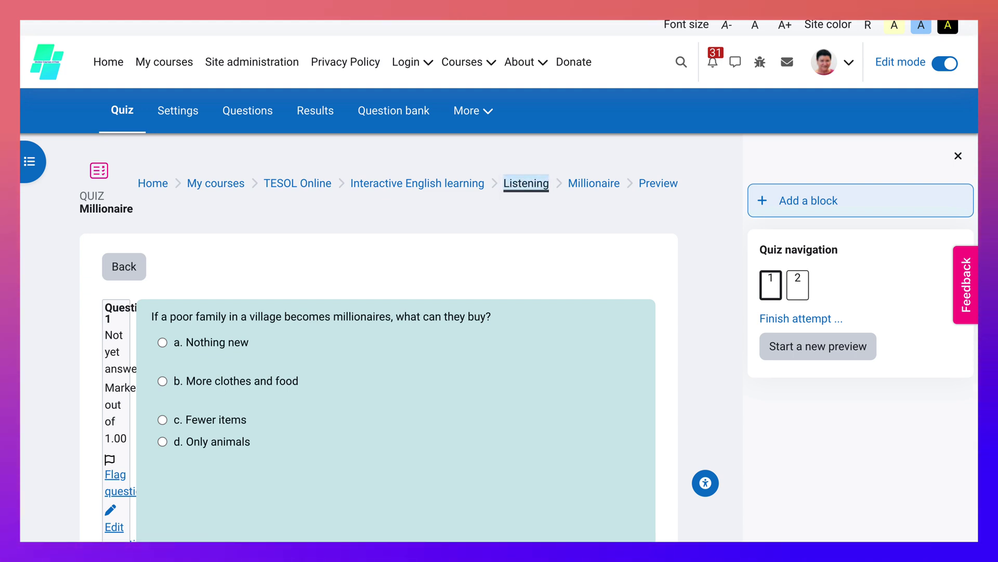
key("Return")
scroll(500, 351, "down", 4)
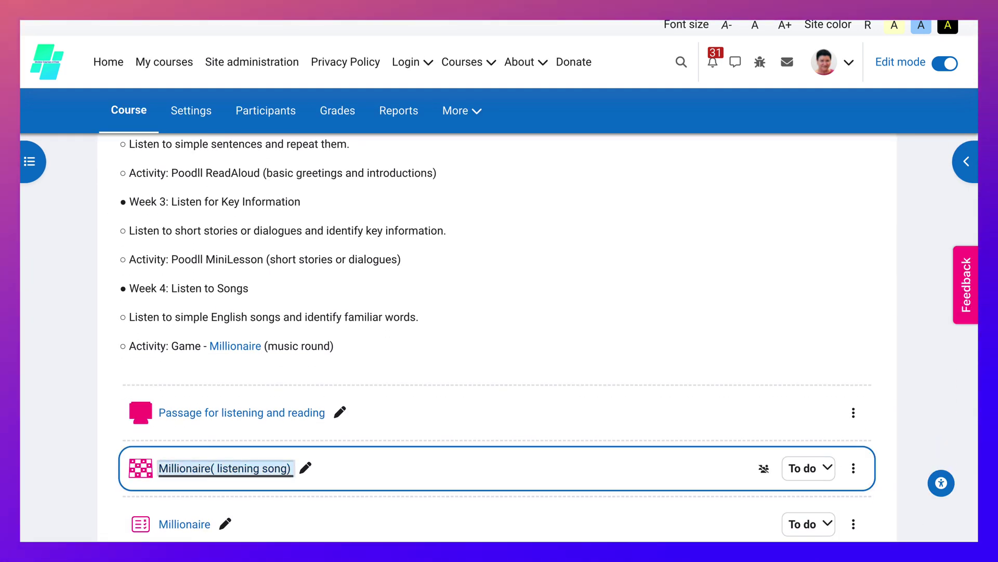
Step: Set the Millionaire (listening song) game's question source to the Millionaire quiz, review Grade, and save
key("Return")
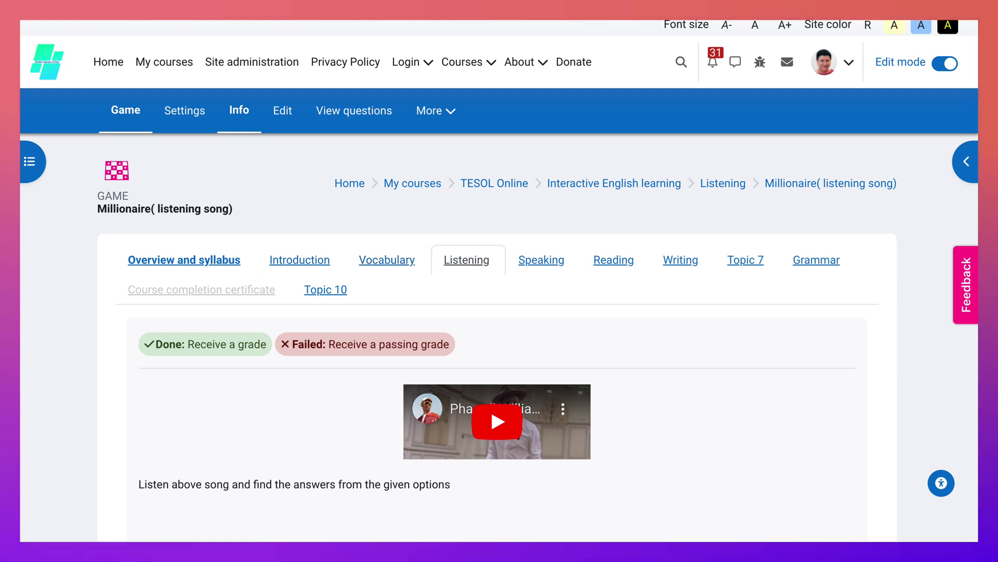
scroll(499, 351, "down", 1)
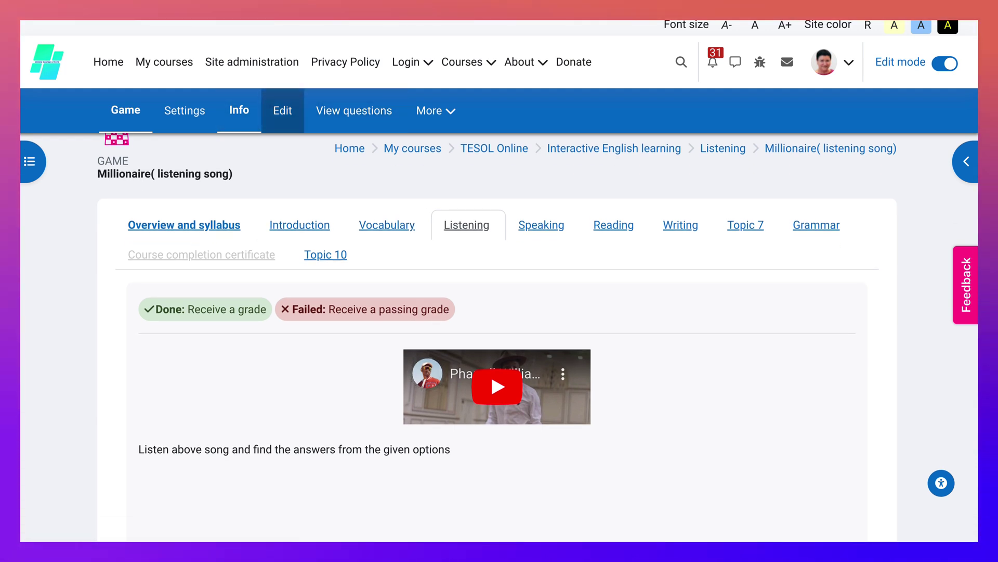
key("Return")
scroll(499, 351, "down", 4)
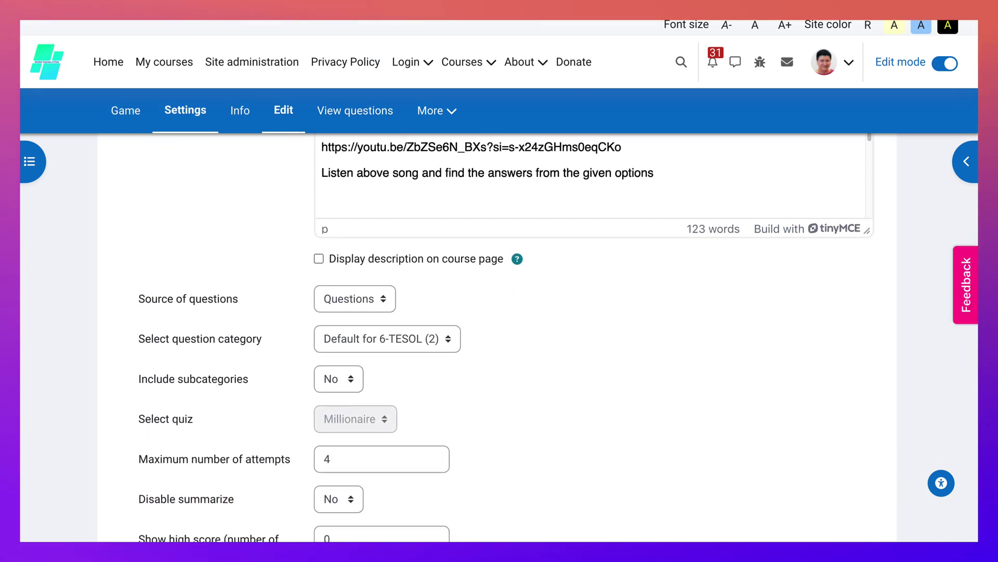
key("space")
key("Down")
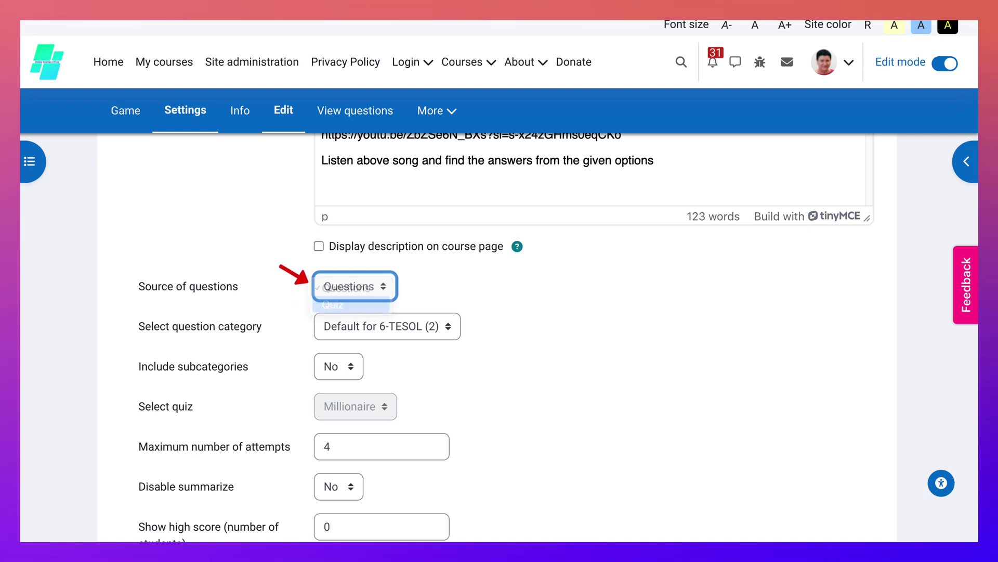
scroll(507, 338, "down", 1)
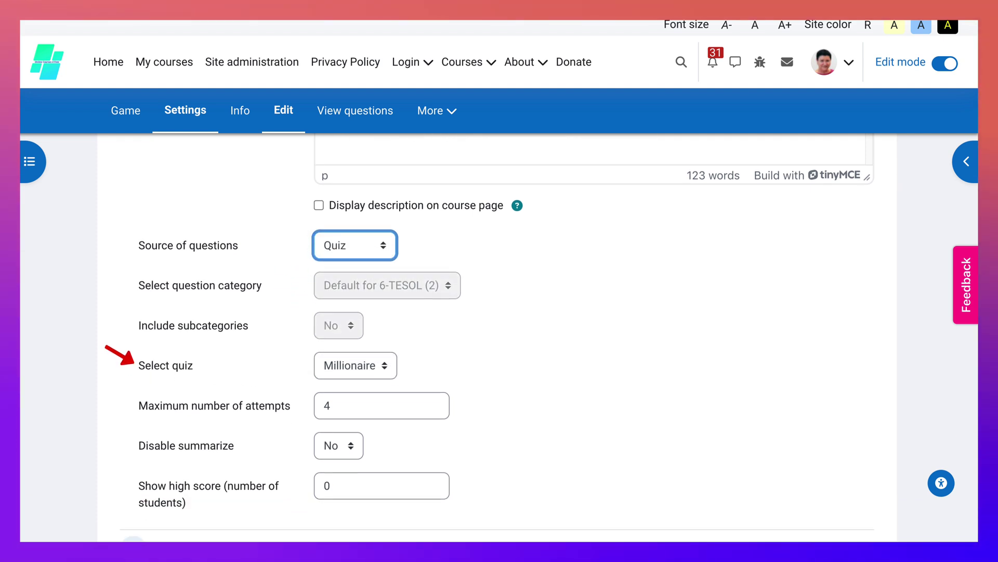
key("Tab")
key("space")
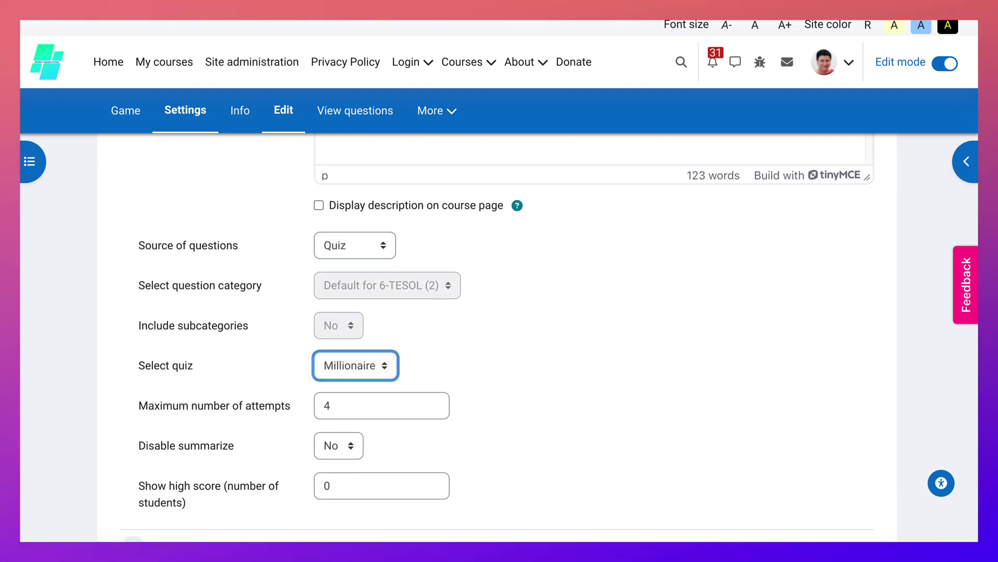
scroll(500, 338, "down", 5)
scroll(499, 338, "down", 2)
scroll(500, 338, "down", 3)
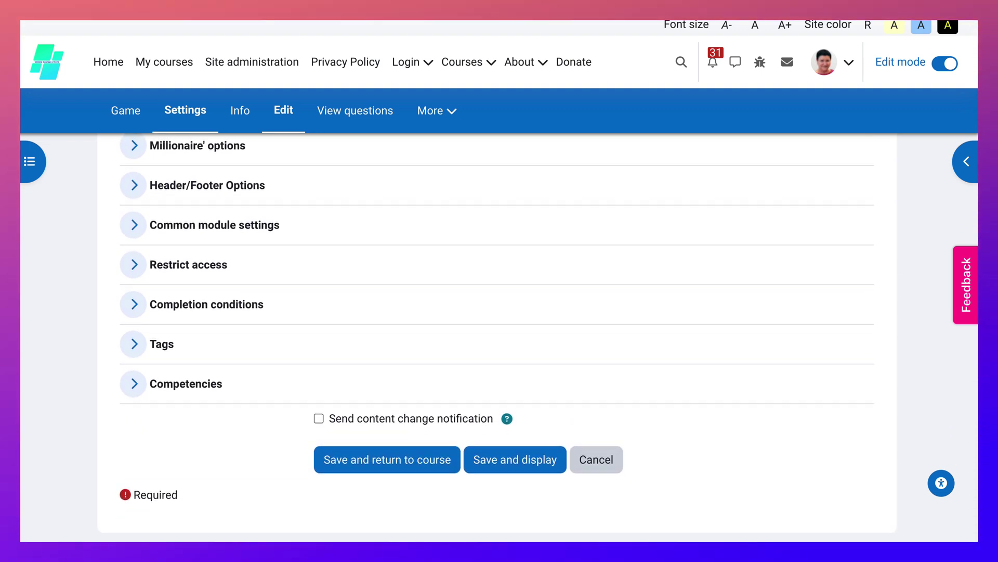
scroll(499, 338, "up", 2)
key("shift+Tab")
key("shift+Tab")
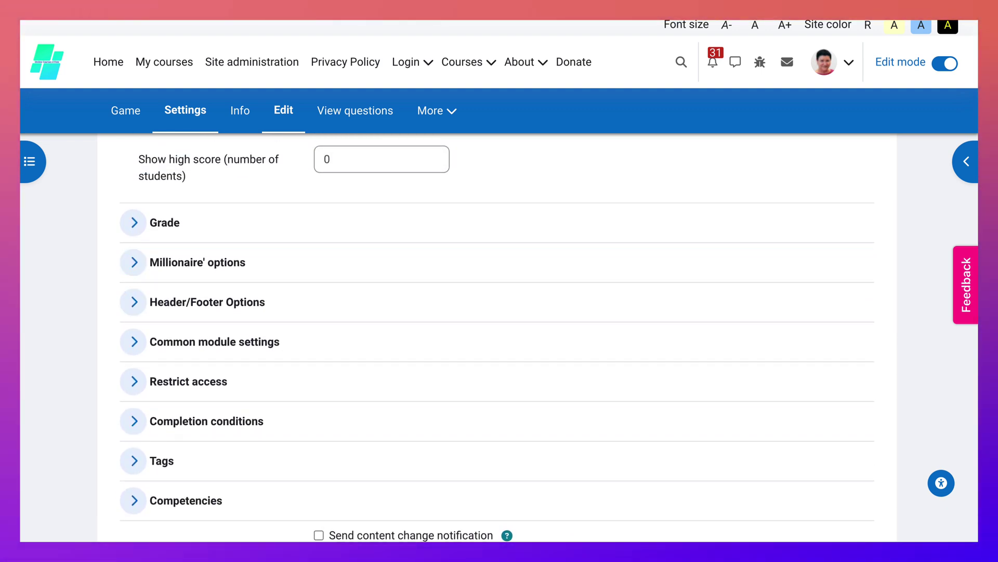
key("space")
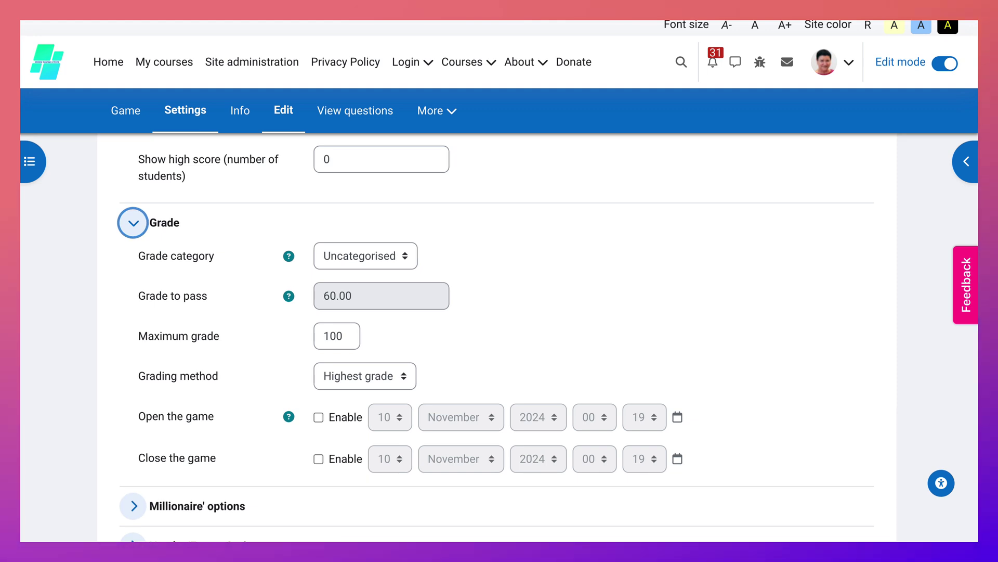
scroll(500, 375, "down", 1)
scroll(499, 337, "down", 2)
scroll(499, 338, "down", 4)
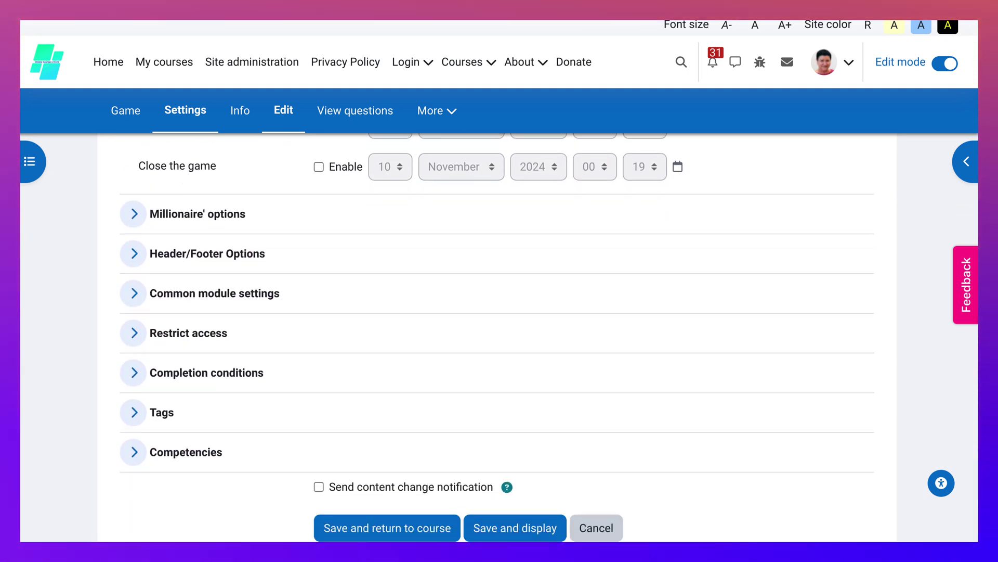
scroll(500, 337, "down", 1)
key("Return")
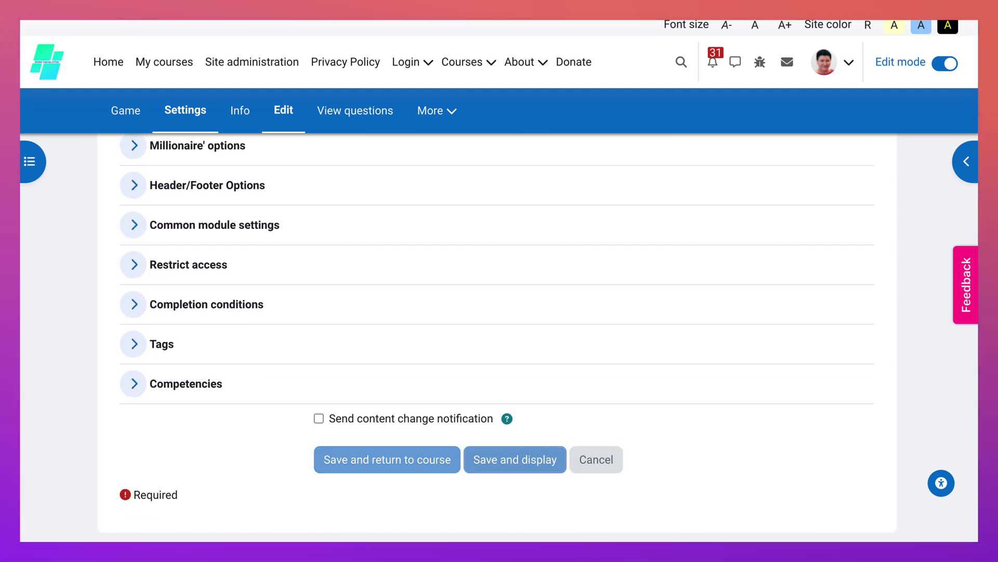